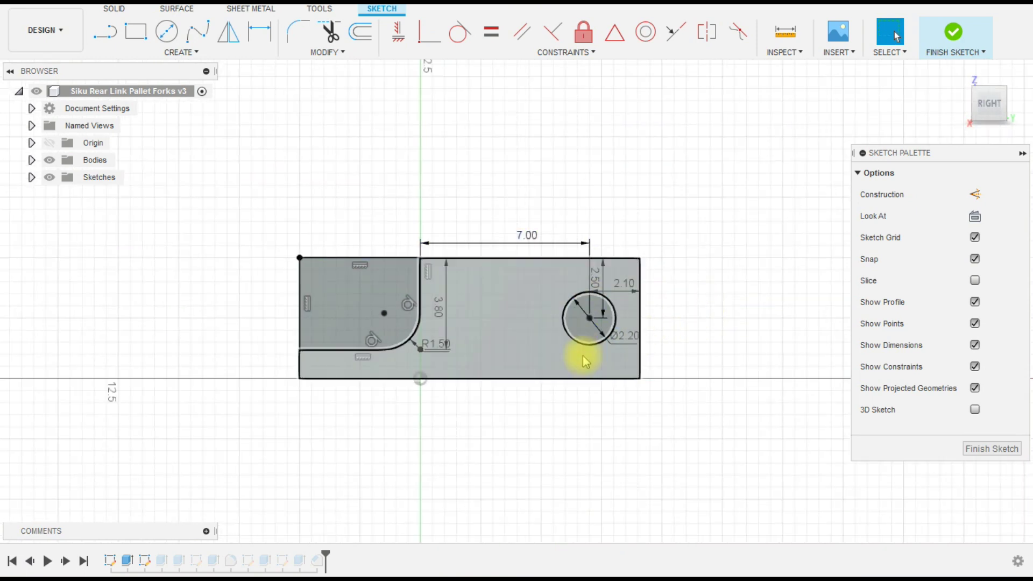
Replace the 2.50 mm vertical dimension of the pin circle with a 1.1 mm dimension from its centre to the bracket's bottom edge
scroll(604, 353, up, 2)
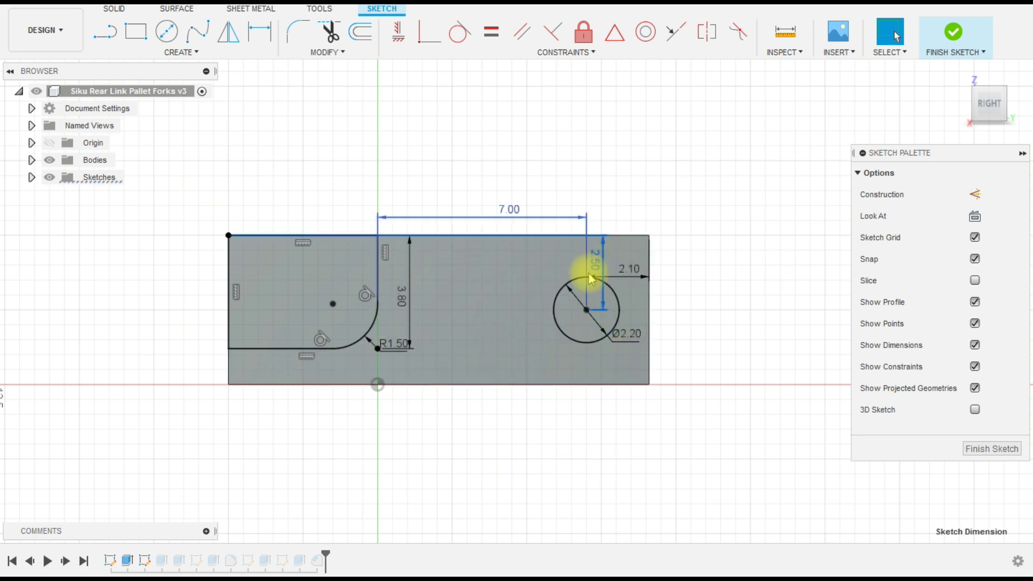
key(Delete)
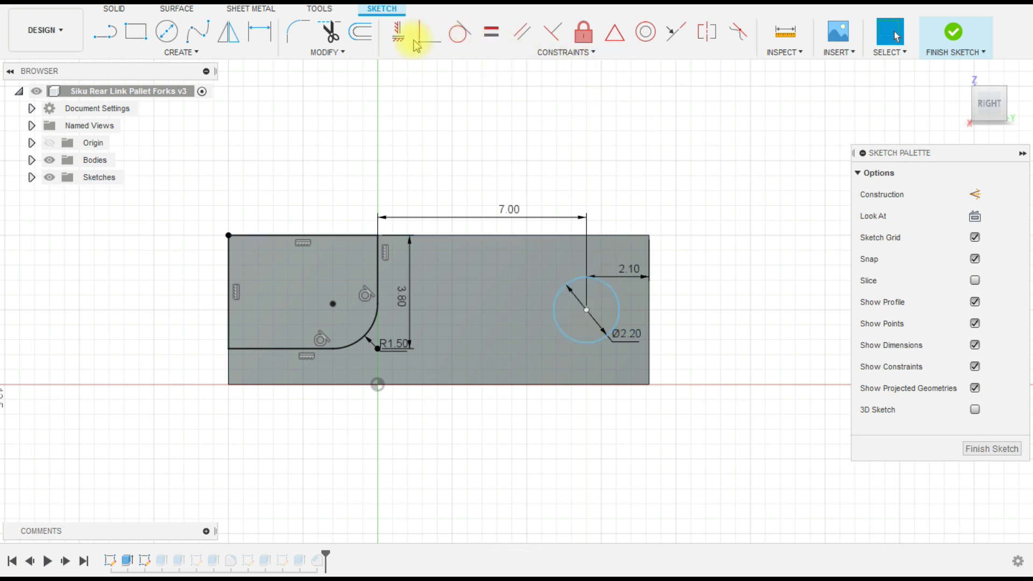
key(d)
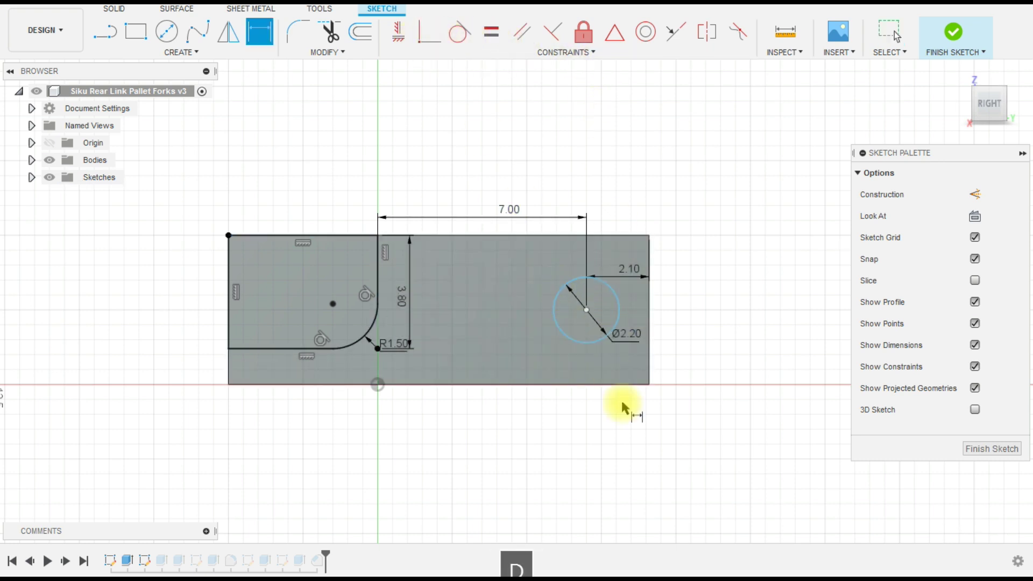
click(586, 309)
click(597, 385)
click(604, 364)
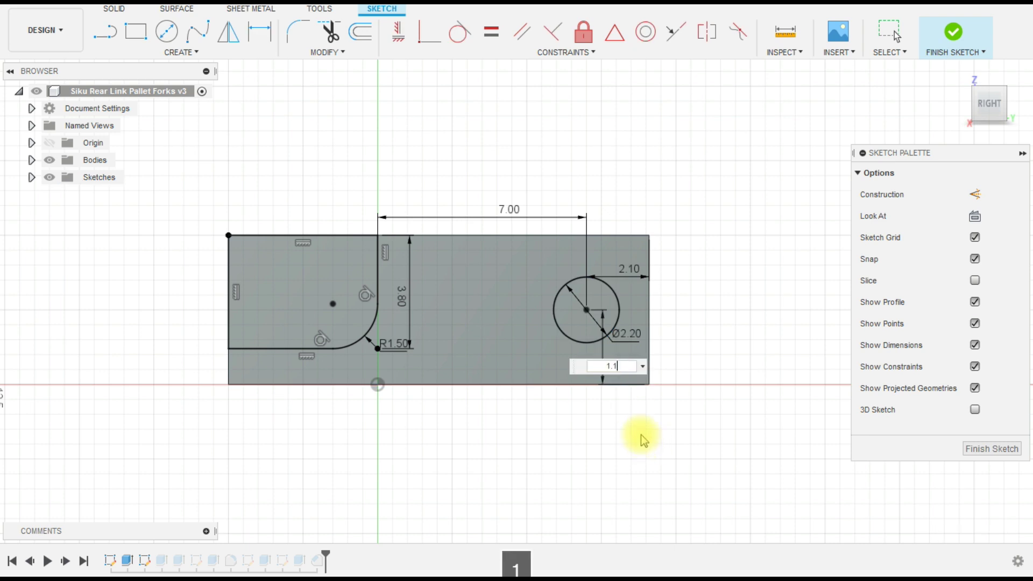
key(Return)
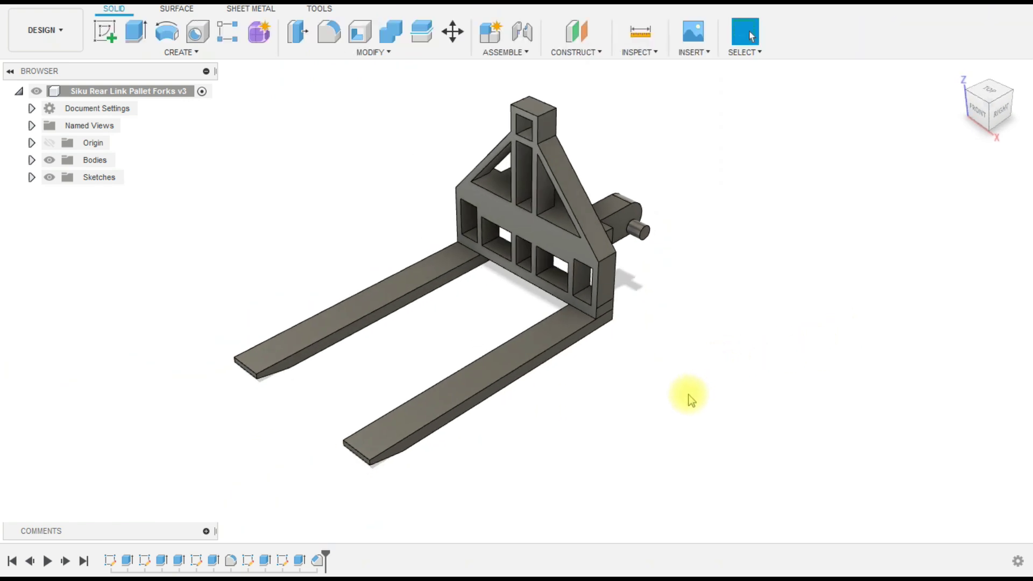
Sketch a rectangle on the raised side face beside the frame, from its upper corner at the frame to below the bracket, matching the face's width
shift+middle_drag(689, 395, 708, 348)
scroll(676, 295, up, 2)
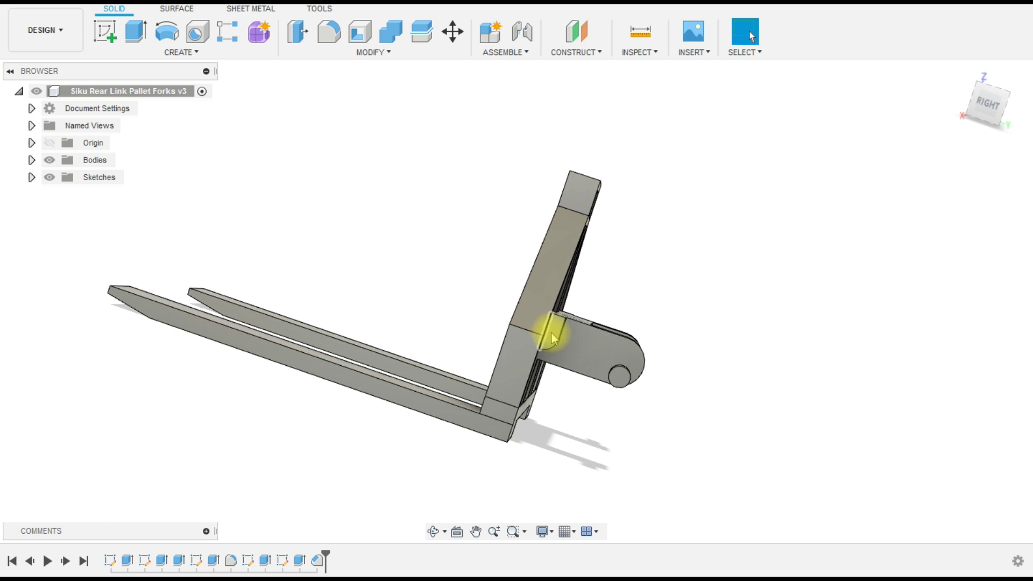
click(106, 30)
scroll(555, 334, up, 5)
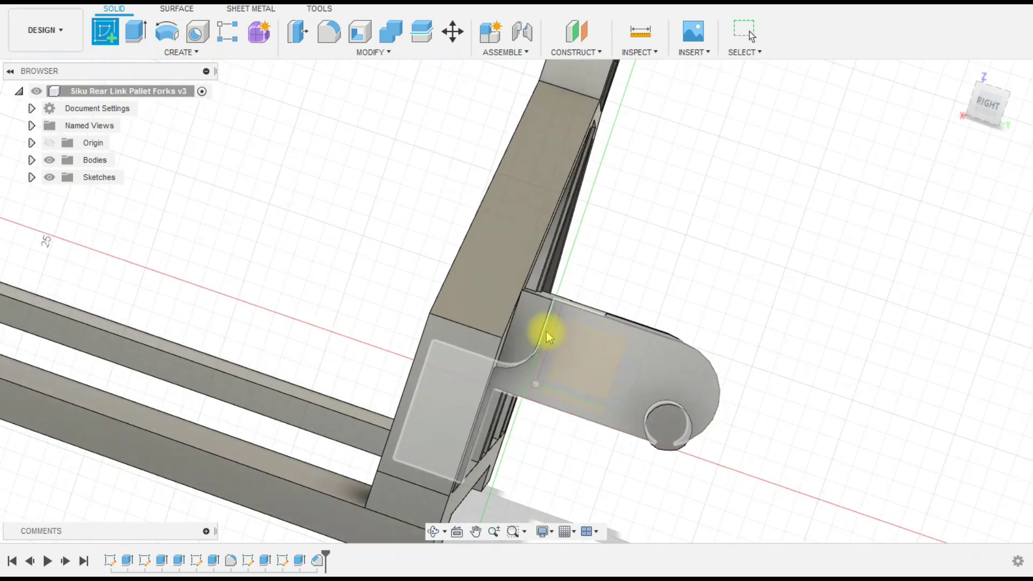
click(537, 327)
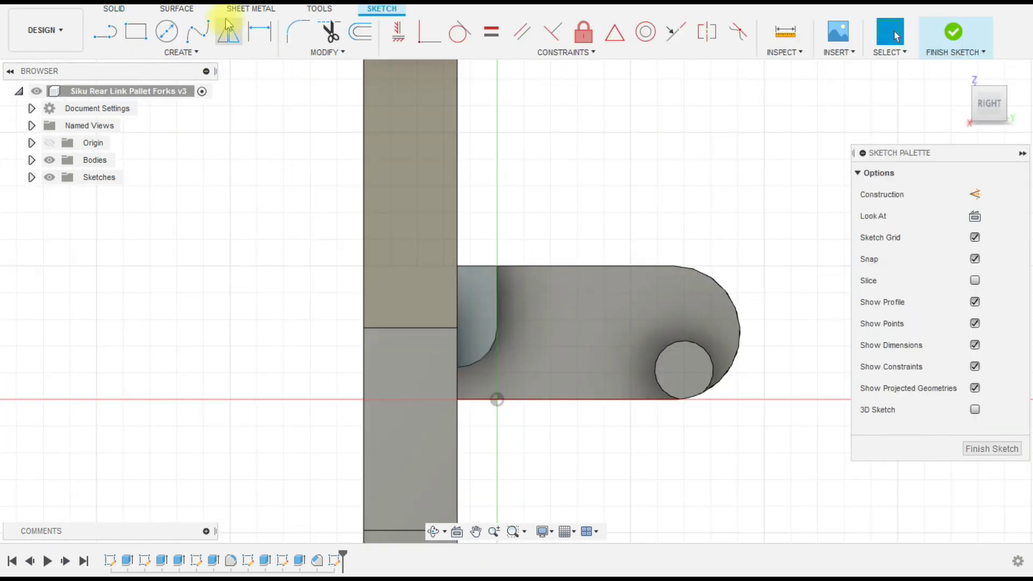
click(148, 36)
click(461, 266)
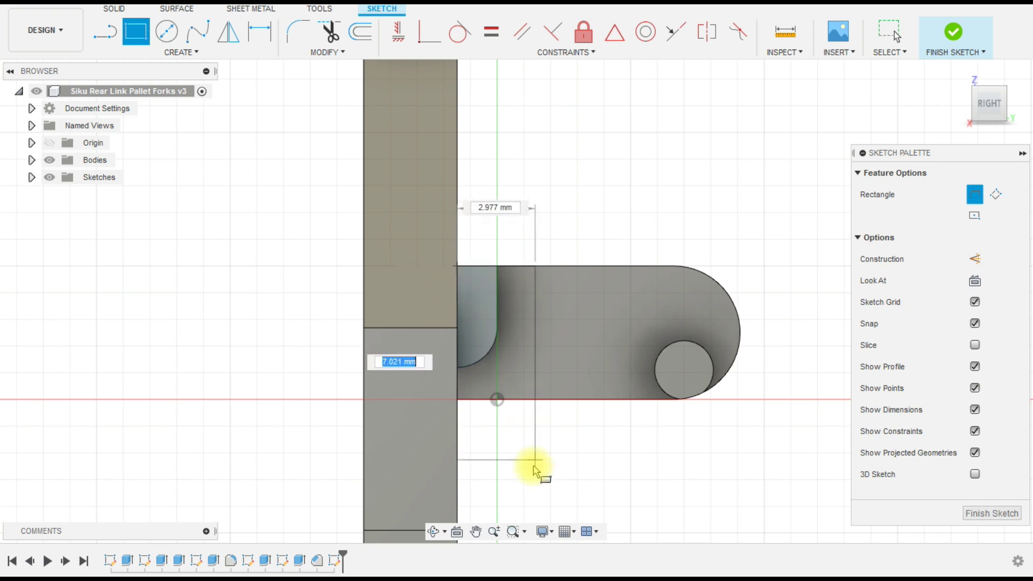
click(497, 479)
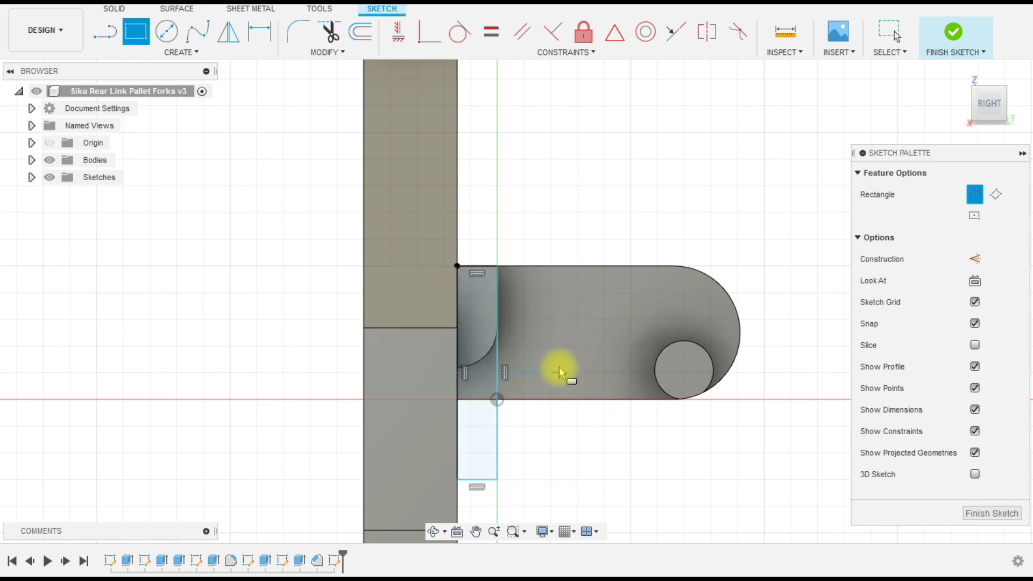
key(Escape)
click(952, 40)
Extrude both rectangle profiles -27 mm as a cut through the bracket
click(136, 31)
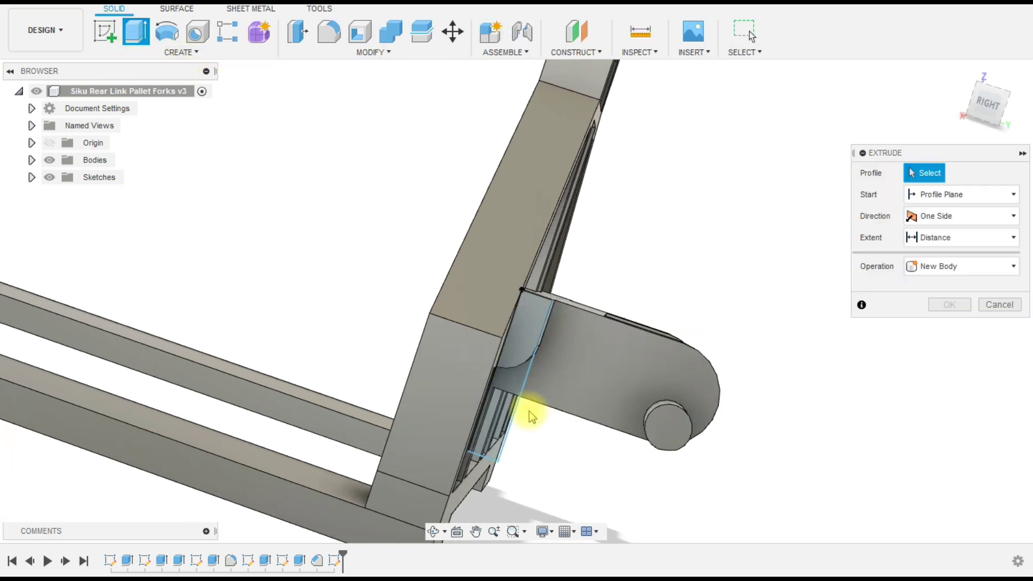
click(482, 433)
ctrl+click(511, 323)
mouse_move(511, 322)
shift+middle_down()
mouse_move(711, 192)
mouse_move(588, 282)
shift+middle_up()
drag(554, 296, 788, 152)
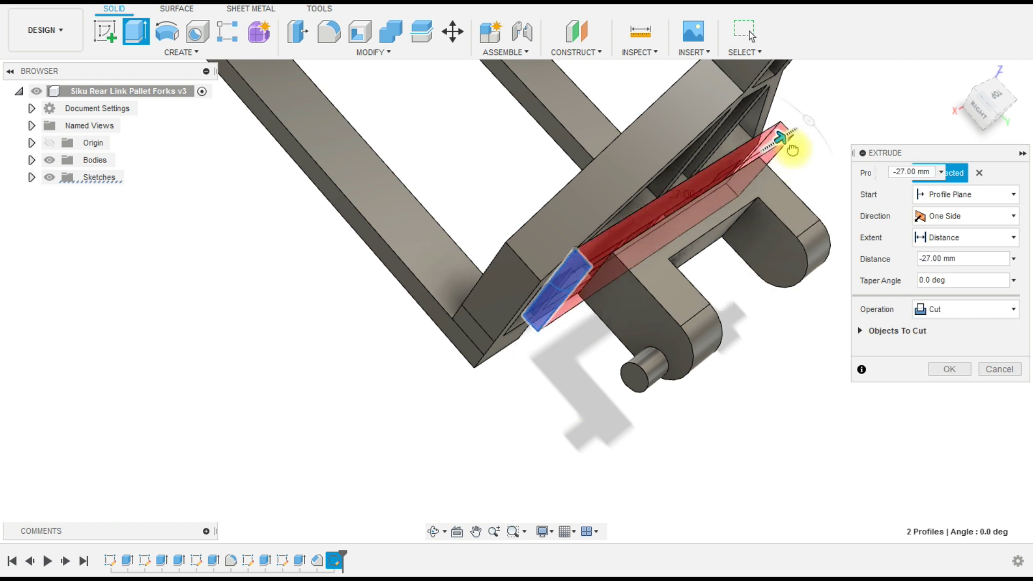
click(949, 369)
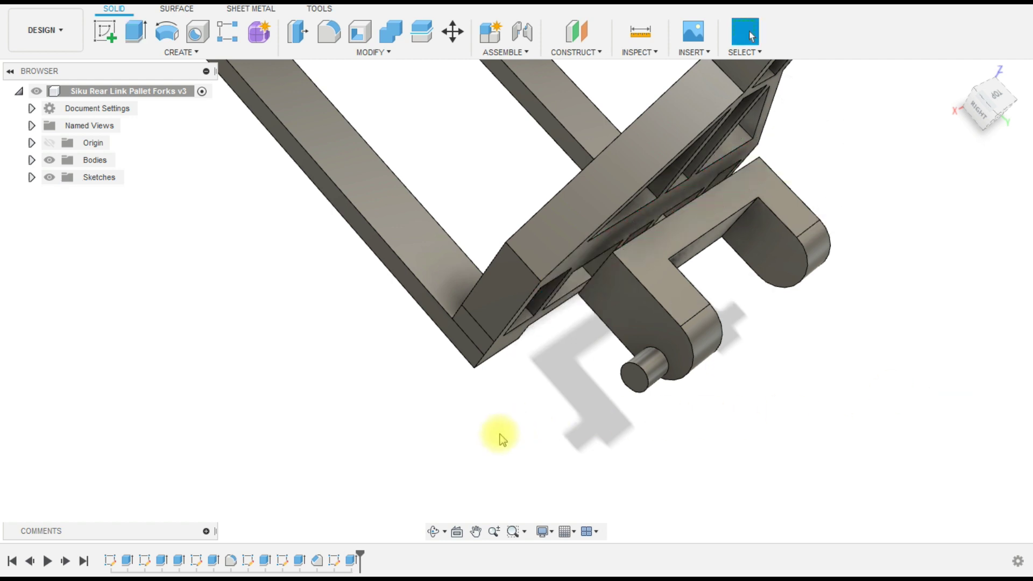
Measure the distance between the frame's rear face and the bracket's facing end face
shift+middle_drag(498, 431, 676, 380)
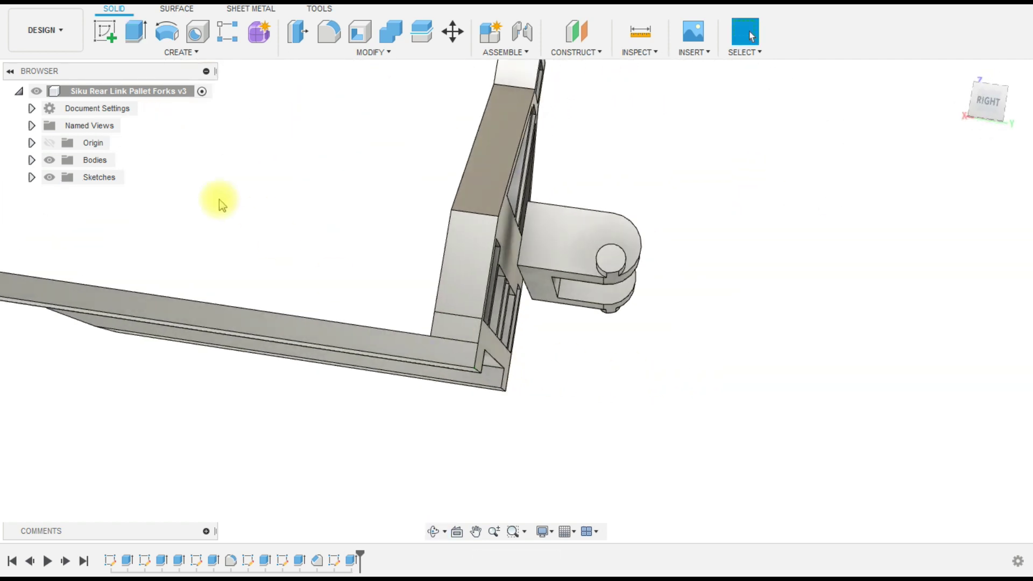
click(31, 159)
shift+middle_drag(565, 380, 575, 377)
click(640, 31)
scroll(570, 282, up, 3)
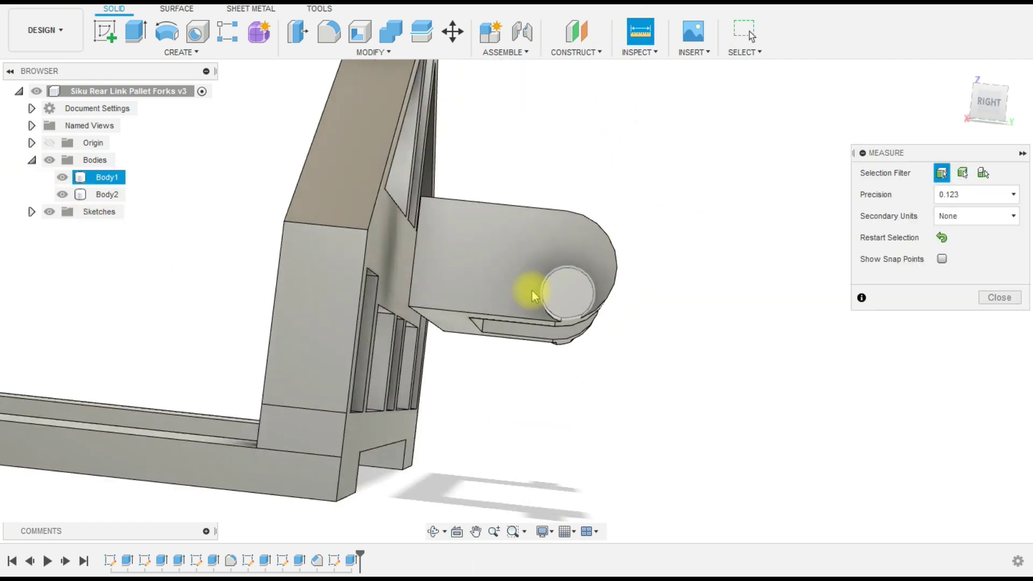
click(406, 250)
shift+middle_drag(560, 142, 565, 182)
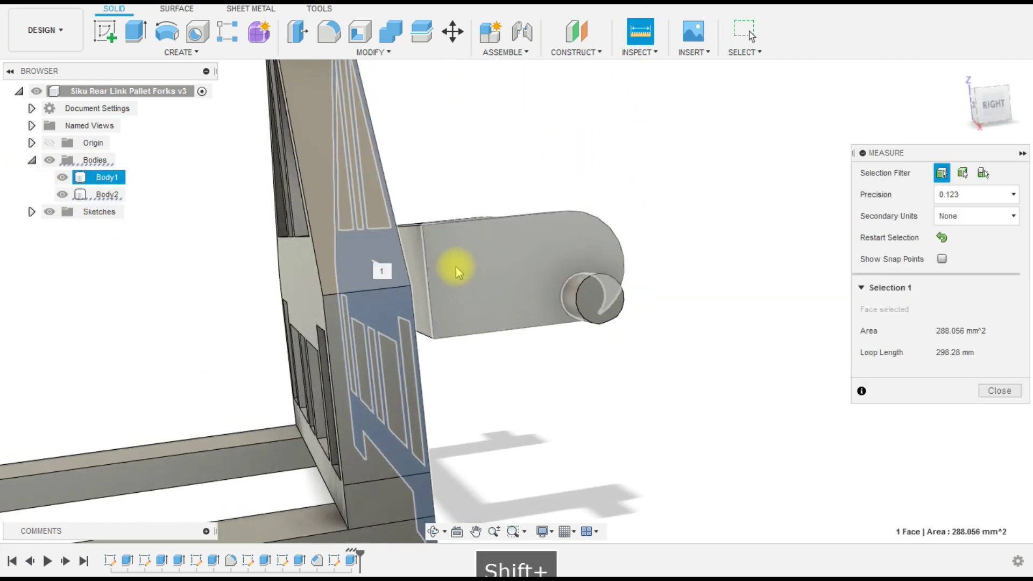
ctrl+click(419, 243)
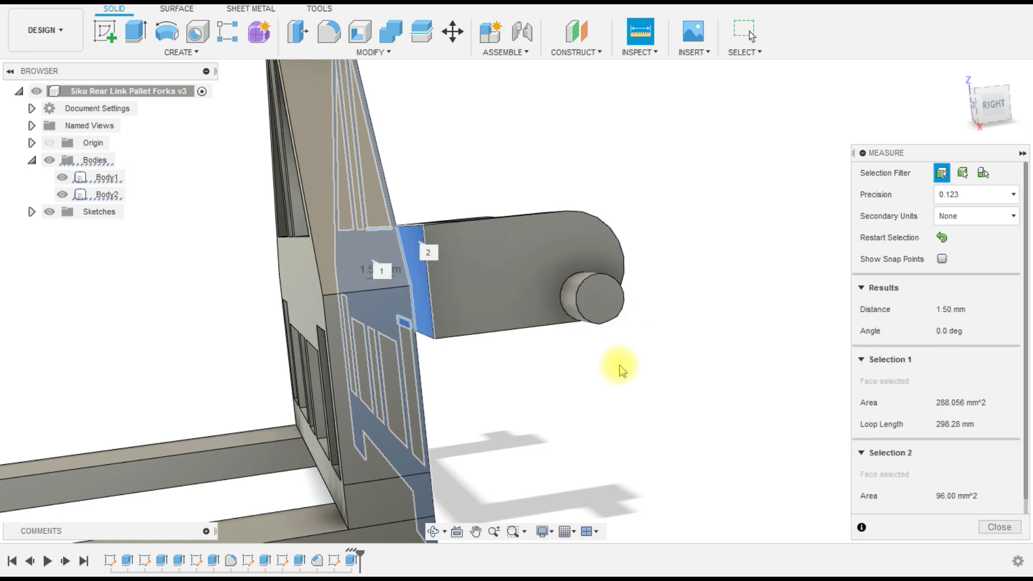
click(999, 527)
Move the frame body Body2 by 1.5 mm in Y towards the bracket
shift+middle_drag(698, 387, 605, 395)
click(108, 195)
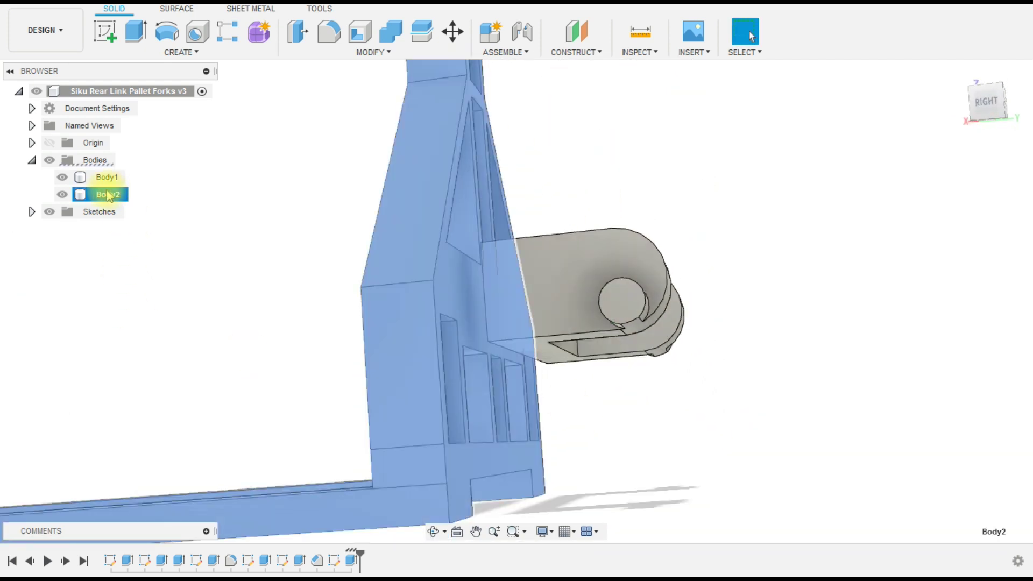
right_click(107, 199)
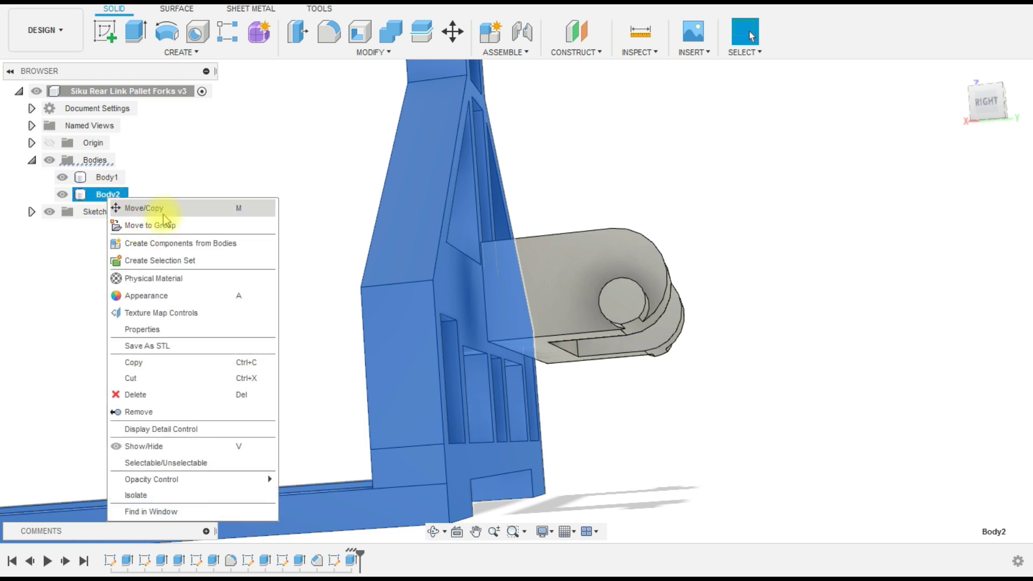
click(163, 214)
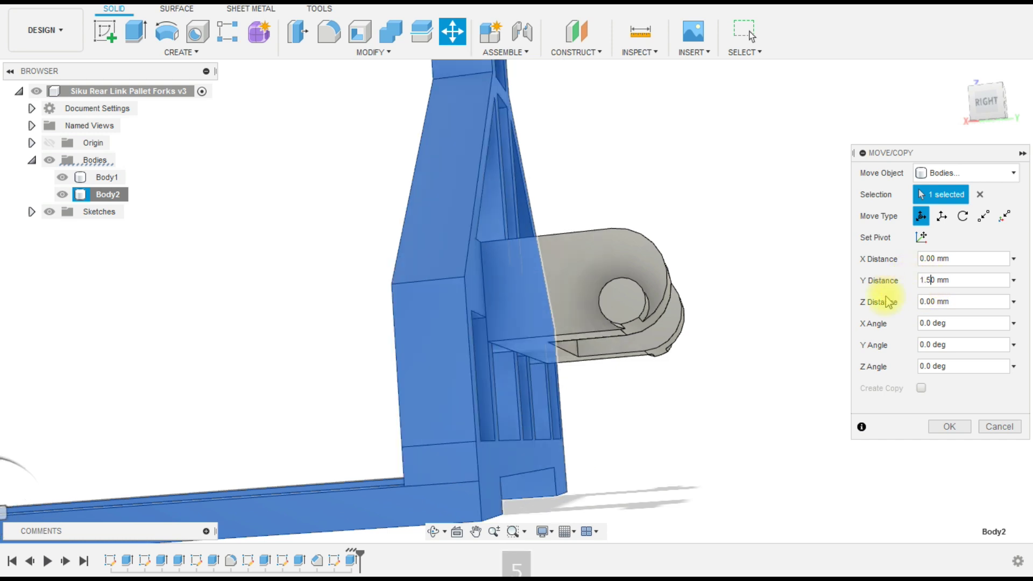
click(958, 427)
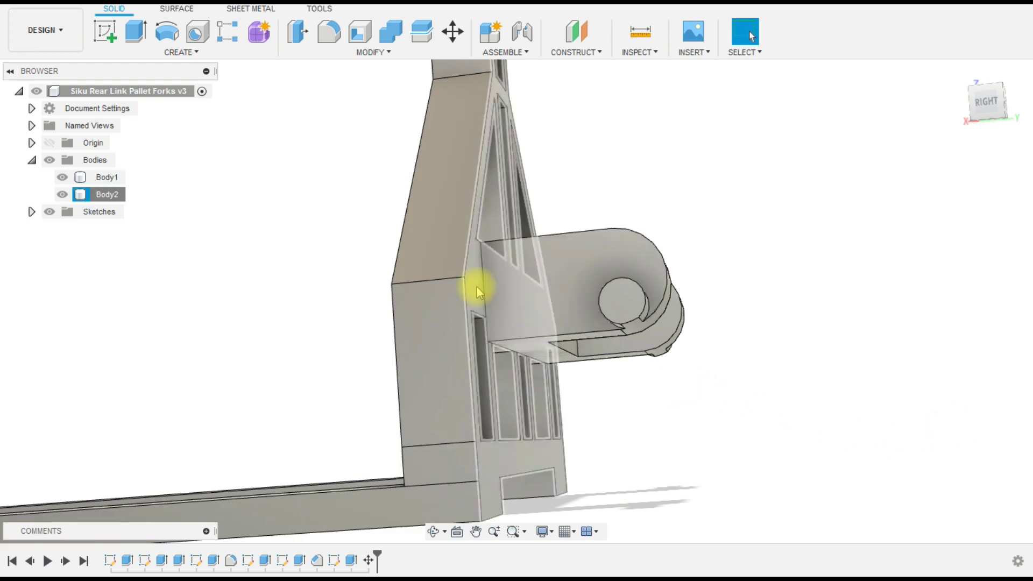
Combine Body1 as the target with Body2 as the tool body using the Join operation
click(391, 31)
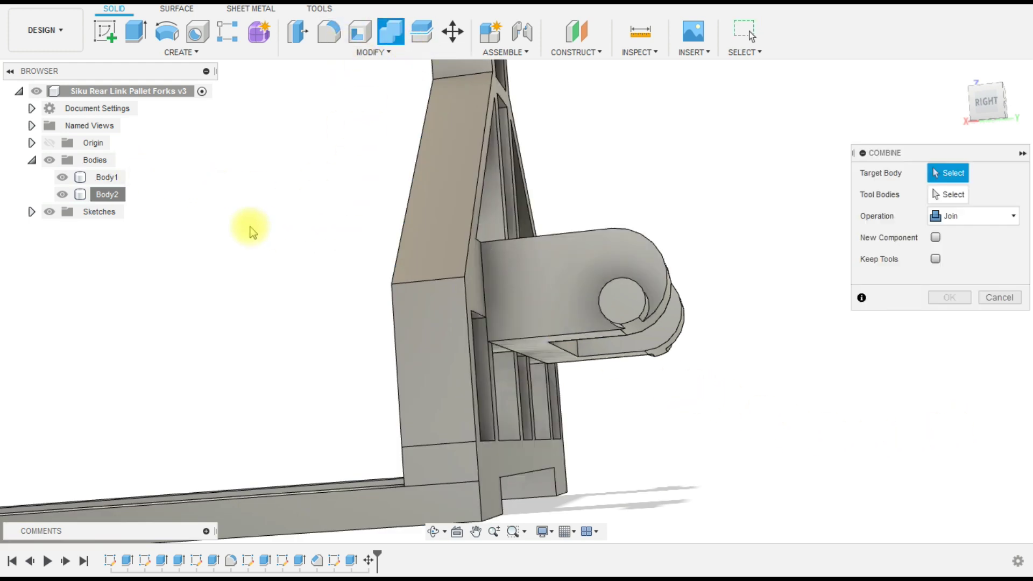
click(89, 176)
click(104, 195)
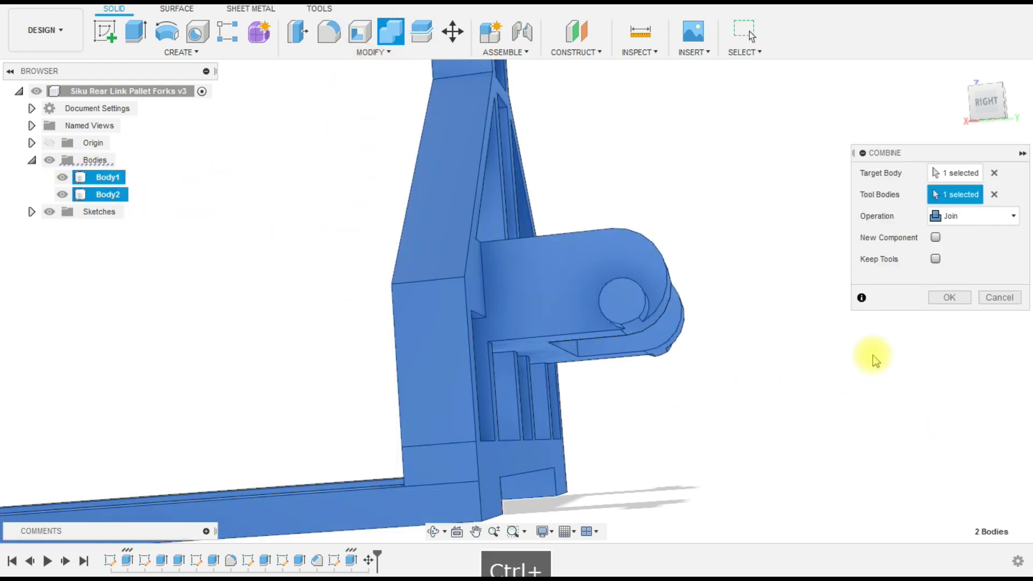
click(949, 297)
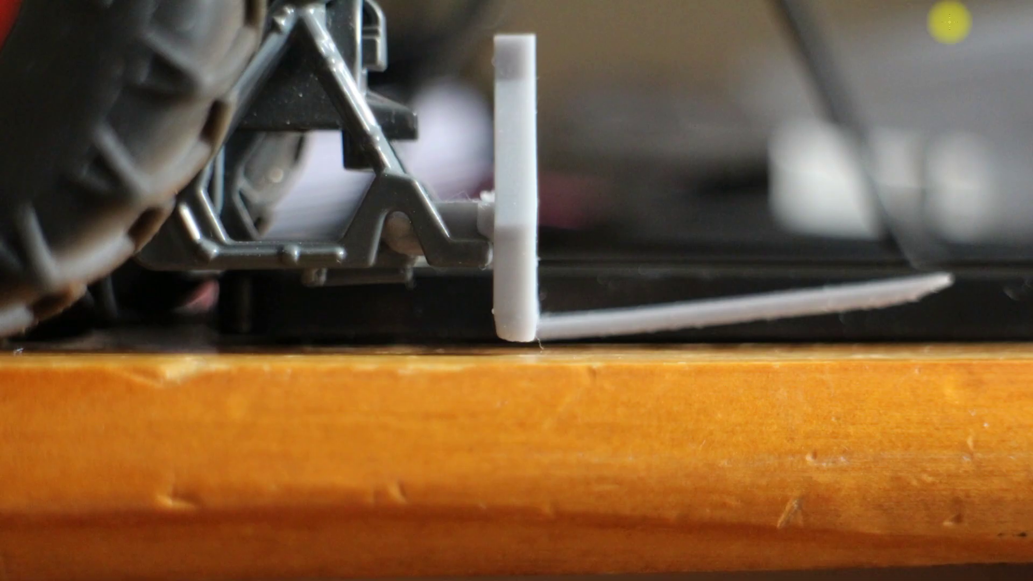
mouse_move(514, 339)
mouse_down()
mouse_move(512, 295)
mouse_move(514, 342)
mouse_up()
mouse_move(512, 386)
mouse_down()
mouse_move(511, 354)
mouse_move(525, 370)
mouse_up()
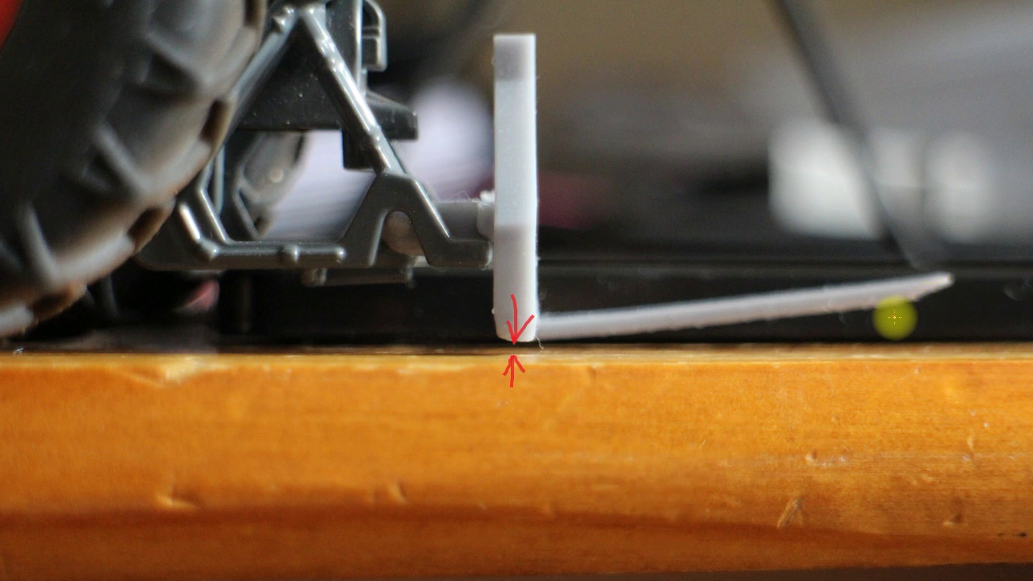
mouse_move(883, 307)
mouse_down()
mouse_move(874, 347)
mouse_move(880, 309)
mouse_move(882, 341)
mouse_up()
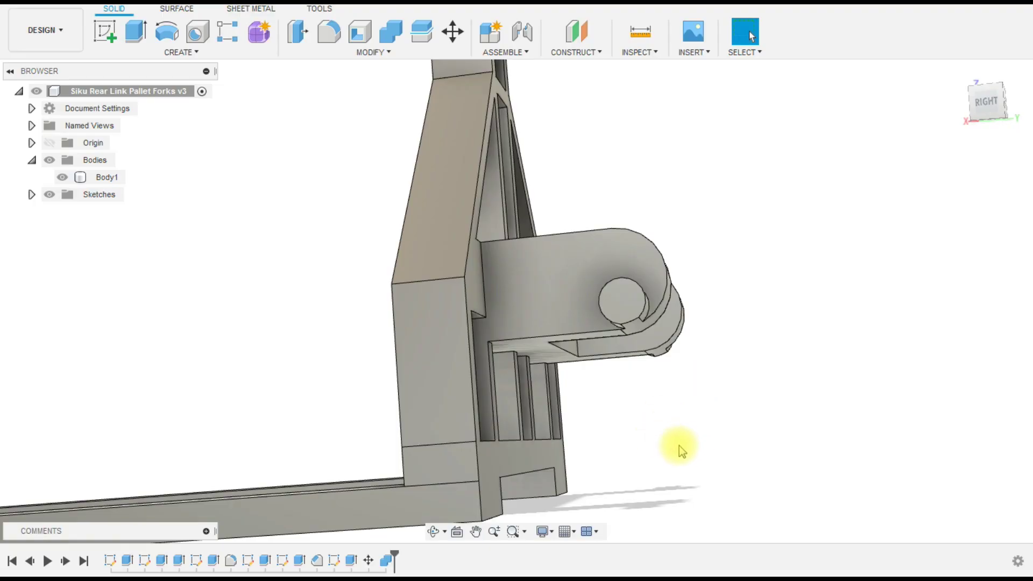
Edit the fork frame's sketch and set the vertical dimension from the bracket's underside to the bottom of the forks to 10 mm
mouse_move(690, 450)
shift+middle_down()
mouse_move(671, 455)
mouse_move(687, 458)
shift+middle_up()
click(197, 561)
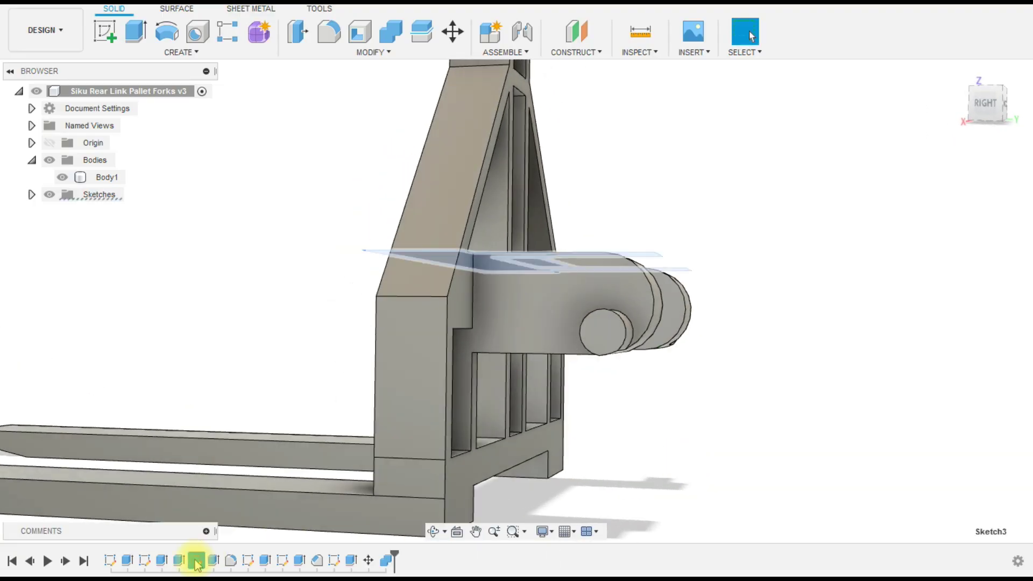
click(252, 565)
key(Escape)
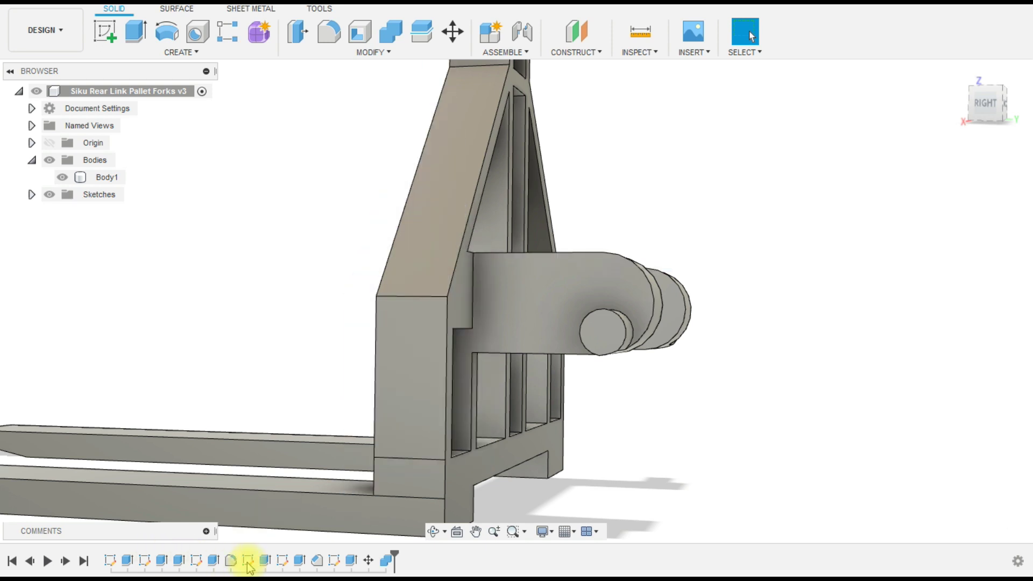
double_click(250, 565)
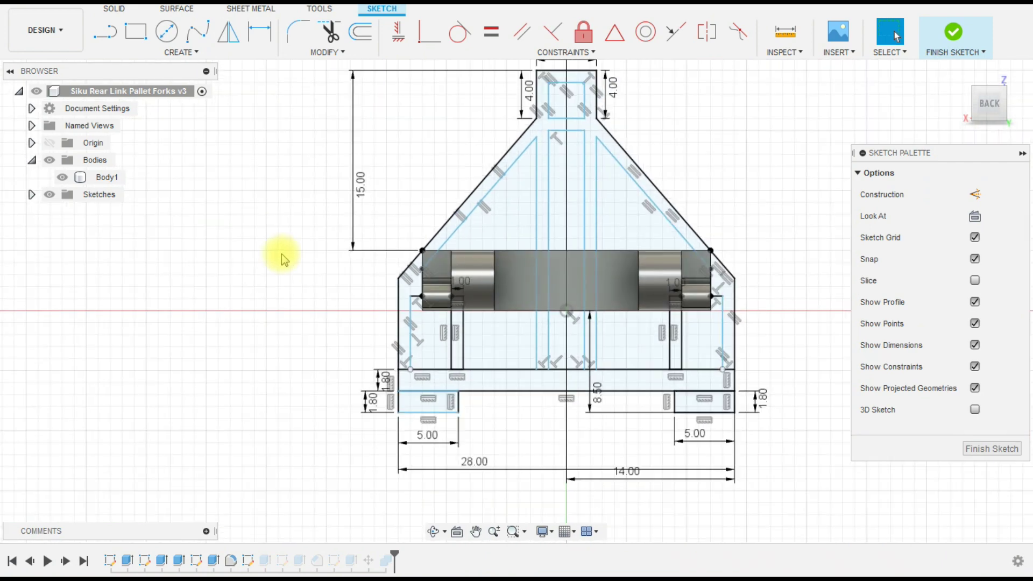
scroll(640, 379, up, 3)
scroll(397, 424, down, 3)
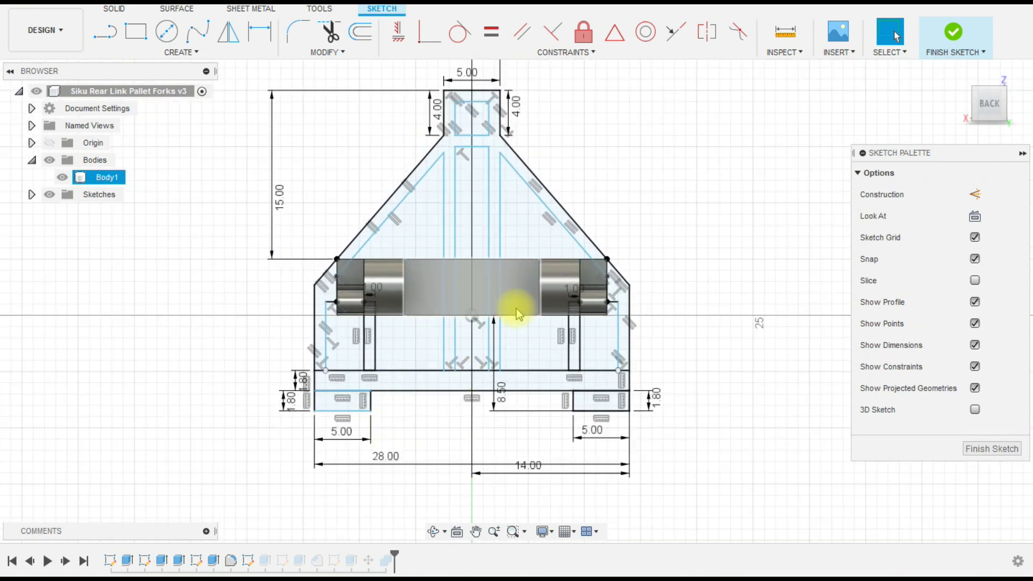
scroll(513, 315, up, 3)
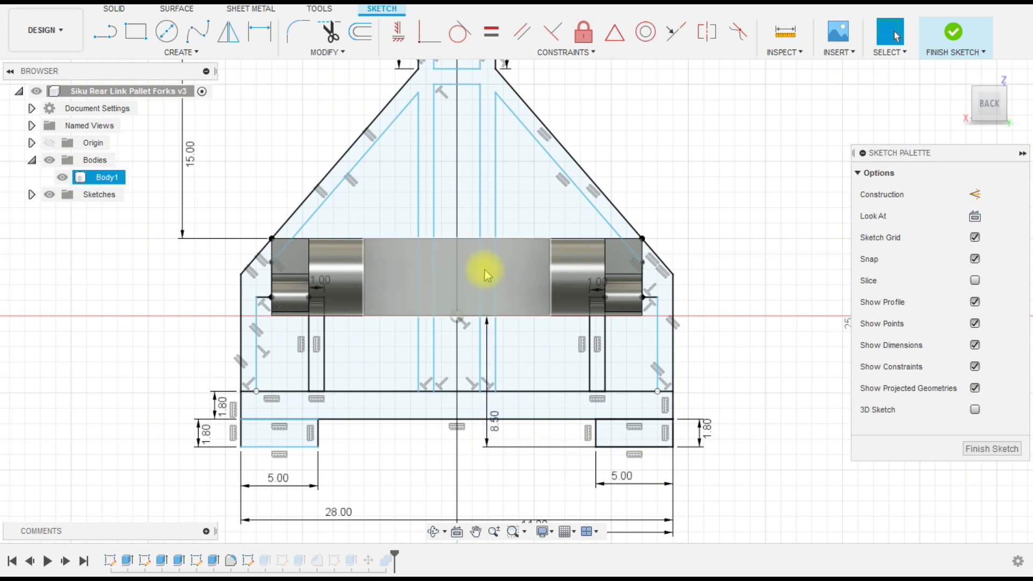
double_click(495, 425)
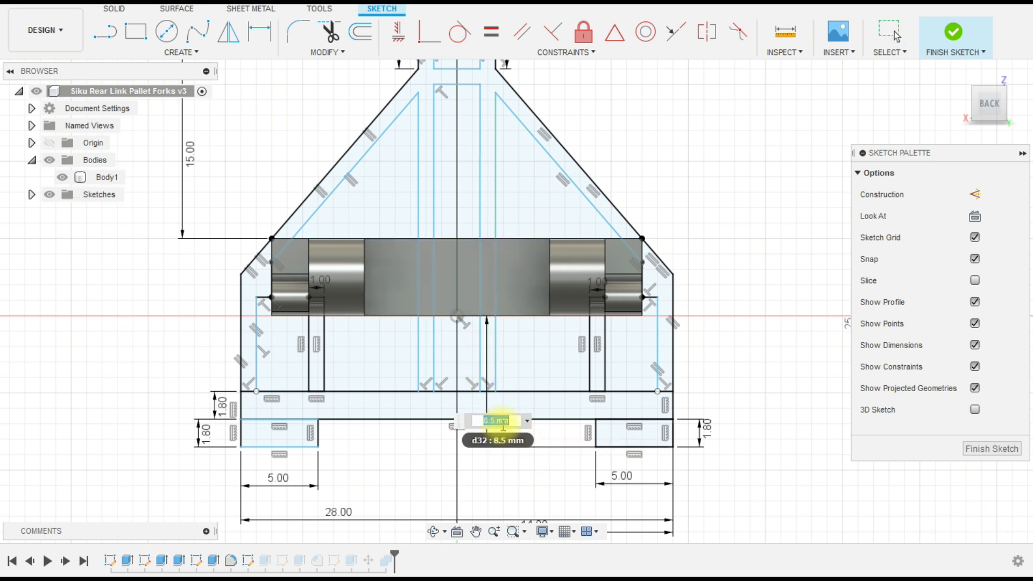
text(10)
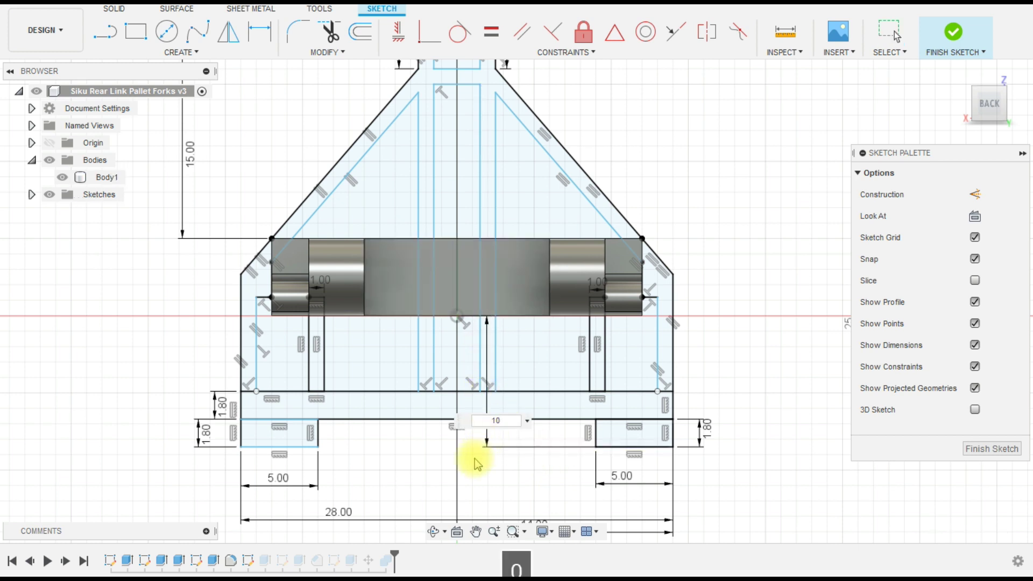
key(Return)
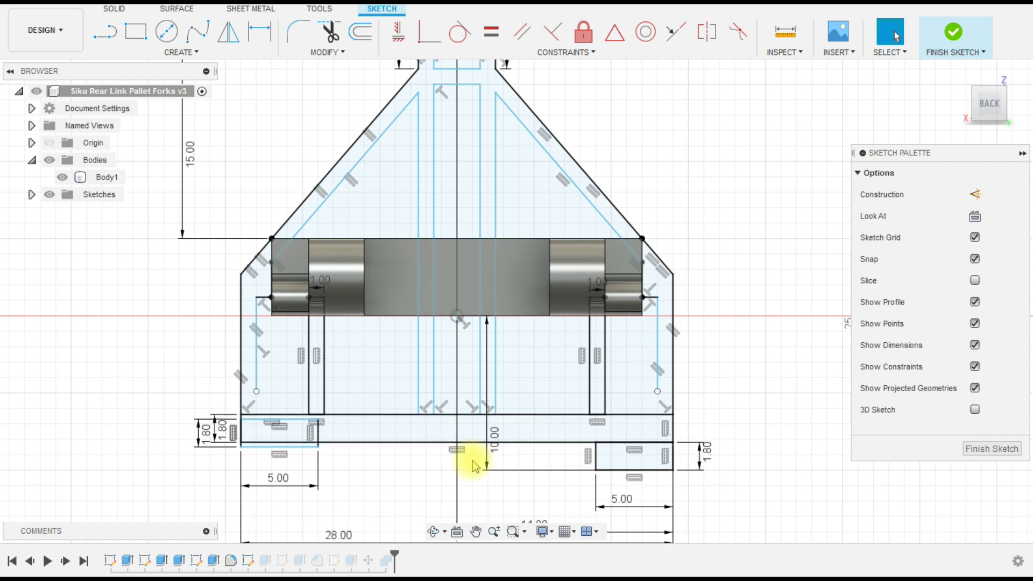
scroll(269, 462, up, 3)
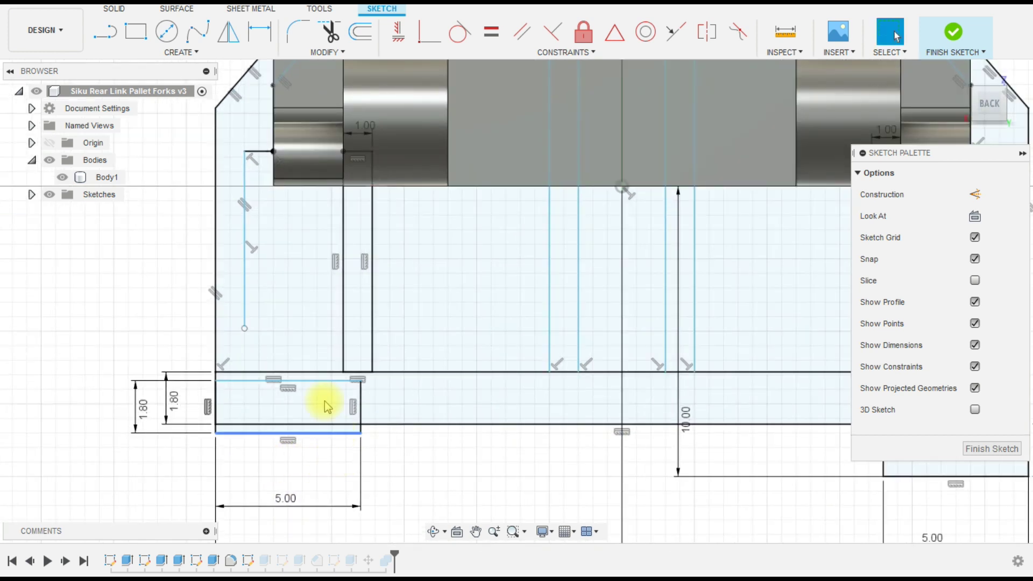
Attach the loose lower endpoints of the inner offset lines on both sides to the bottom rail's upper edge with Coincident constraints
scroll(335, 425, down, 2)
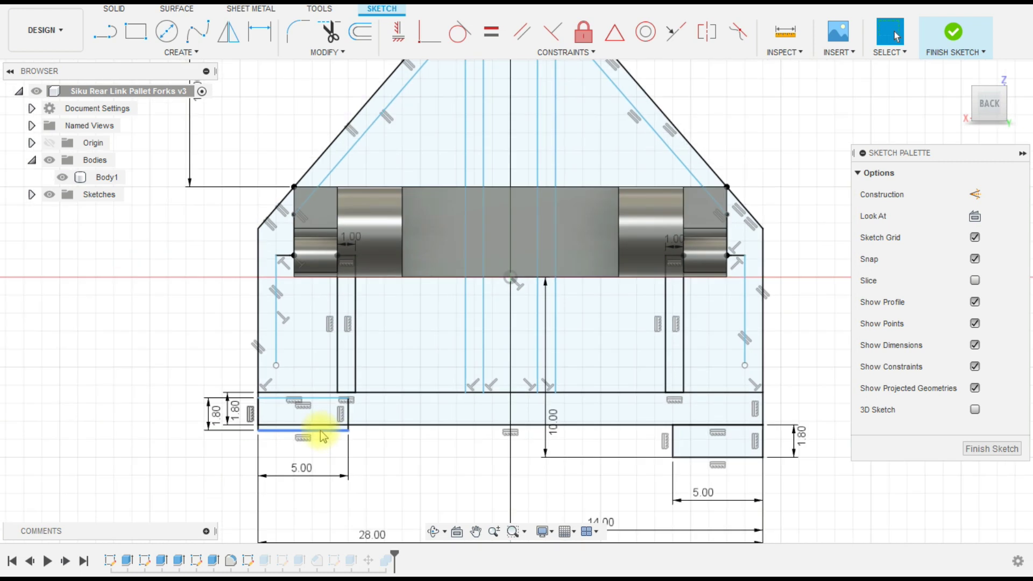
click(428, 33)
scroll(309, 363, up, 1)
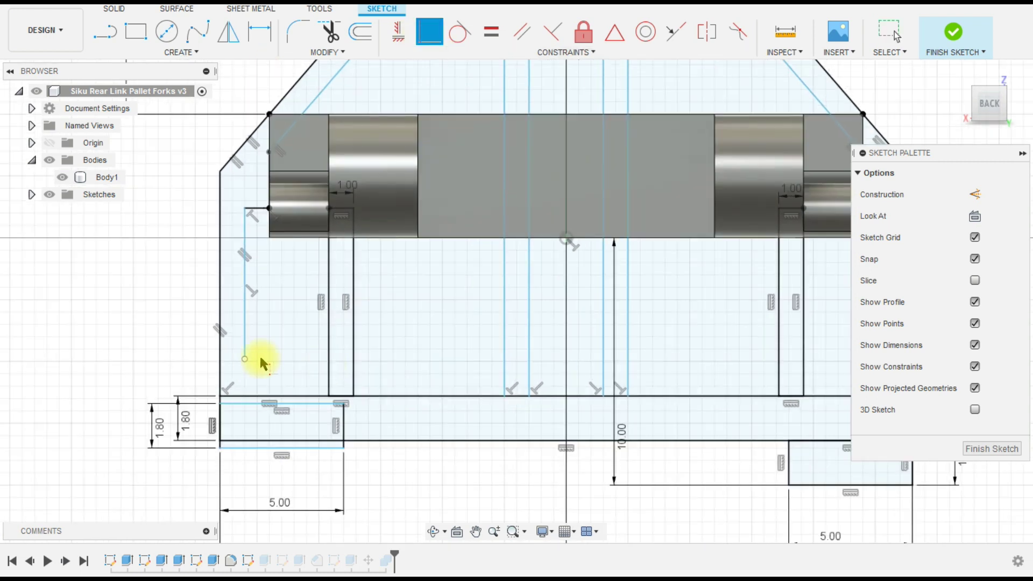
click(245, 359)
click(240, 396)
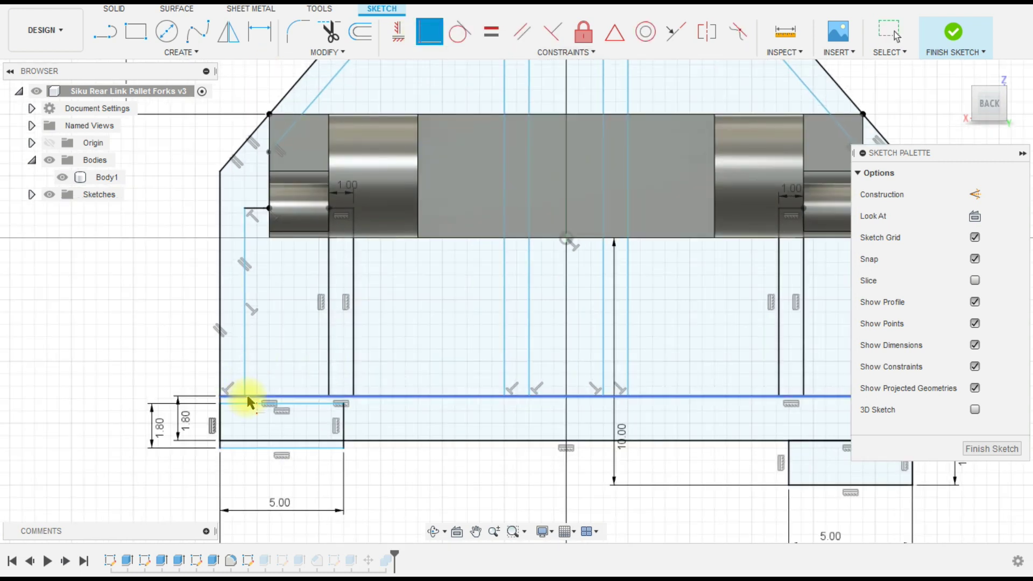
scroll(403, 346, down, 1)
scroll(772, 376, up, 1)
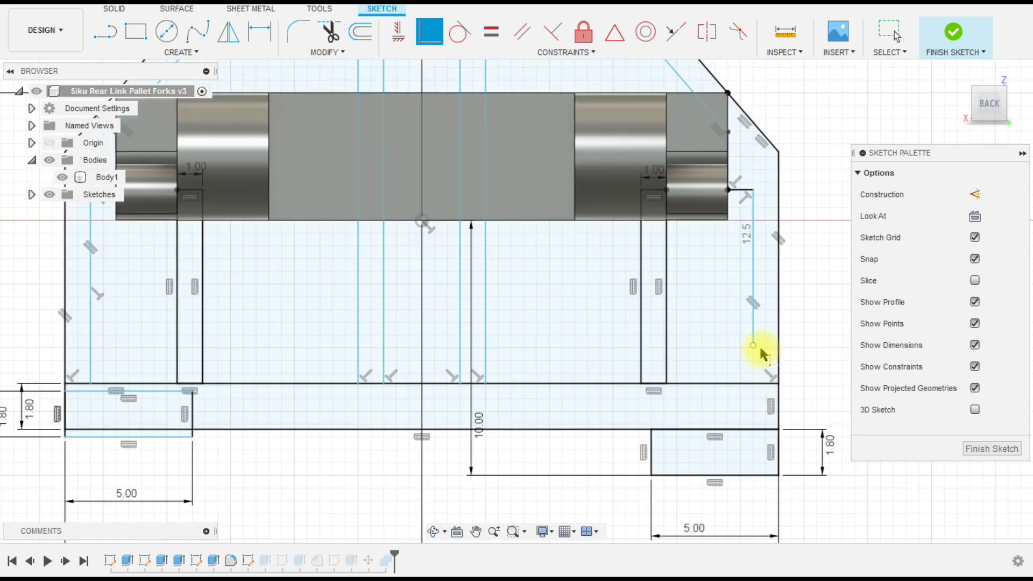
click(753, 346)
click(746, 383)
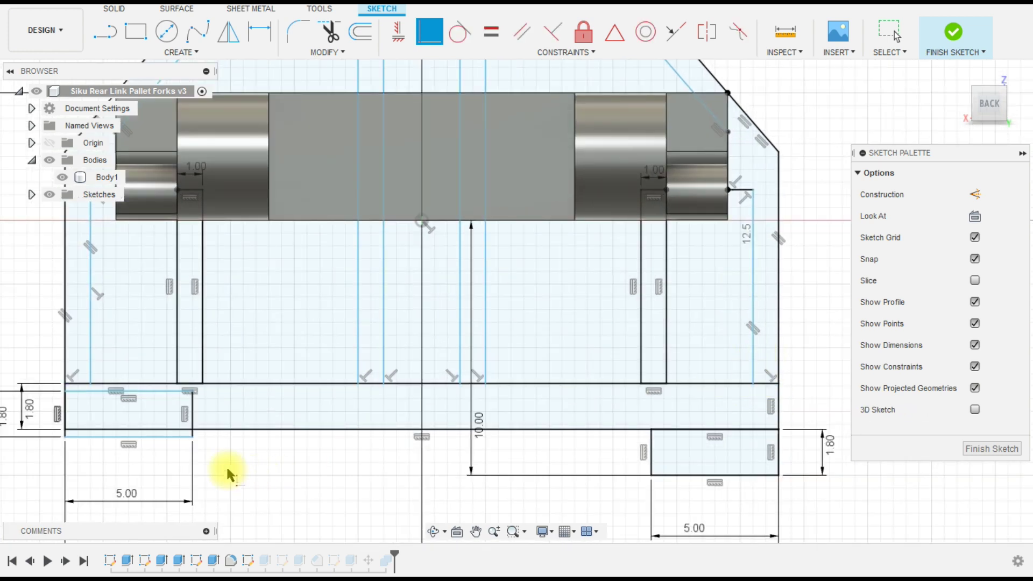
Make the misplaced fork rectangle's upper outer corner coincident with the bottom rail's lower corner and finish the sketch
click(71, 395)
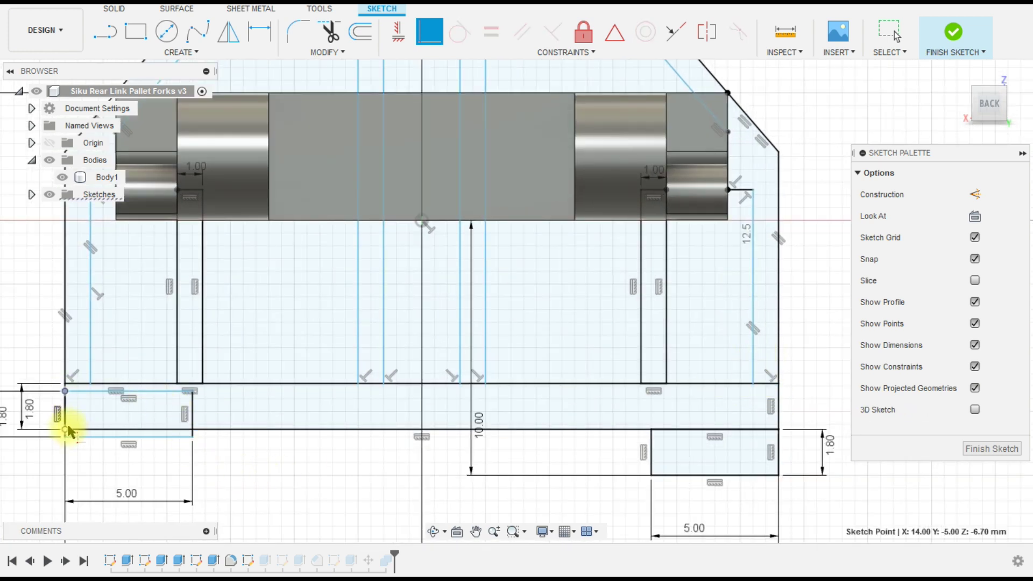
click(66, 431)
scroll(132, 417, down, 1)
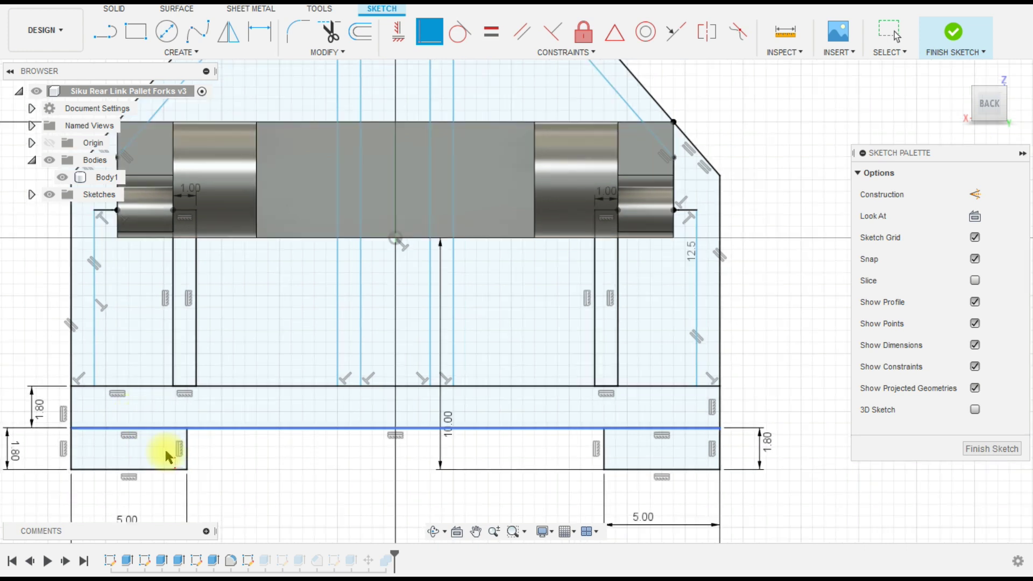
scroll(363, 536, down, 2)
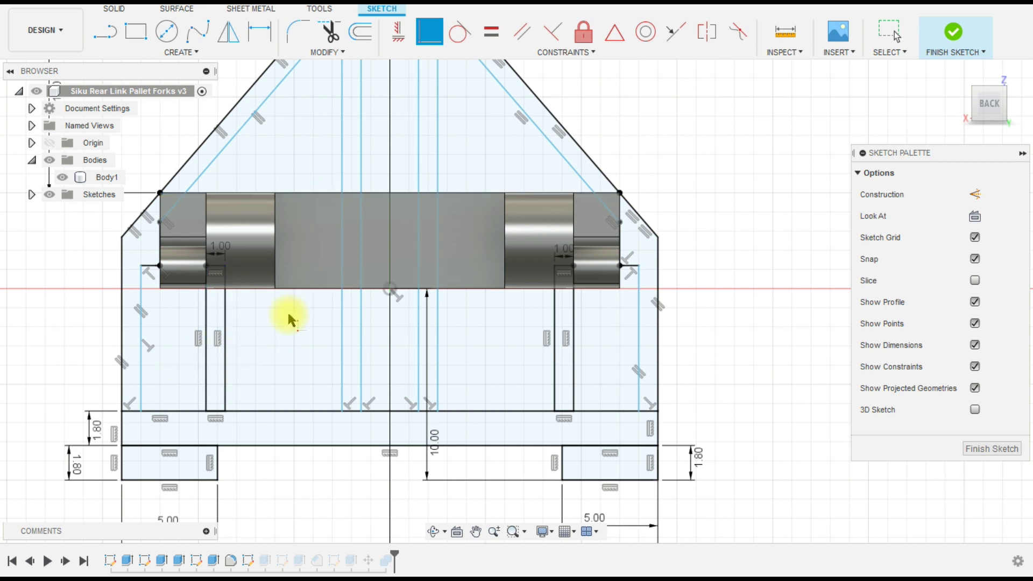
click(962, 40)
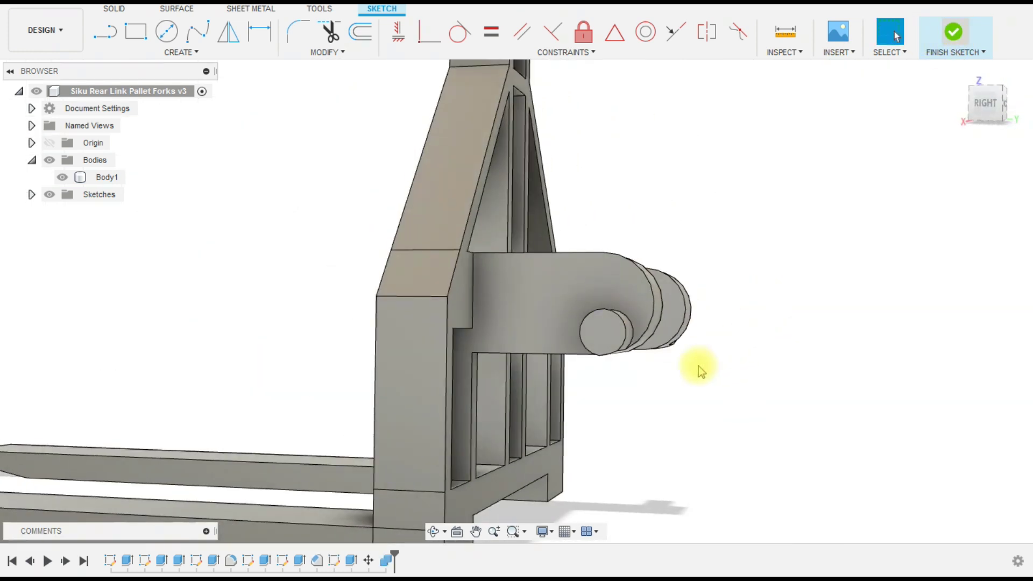
Inspect the updated pallet forks from an angled side view and save a new version with the description "User Saved"
shift+middle_drag(676, 426, 366, 272)
scroll(367, 272, down, 2)
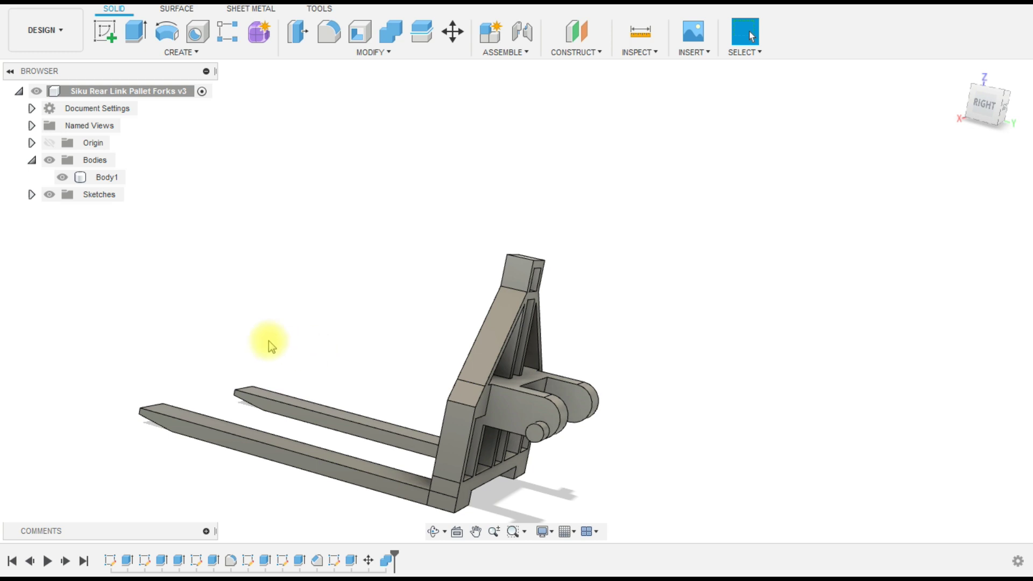
click(68, 1)
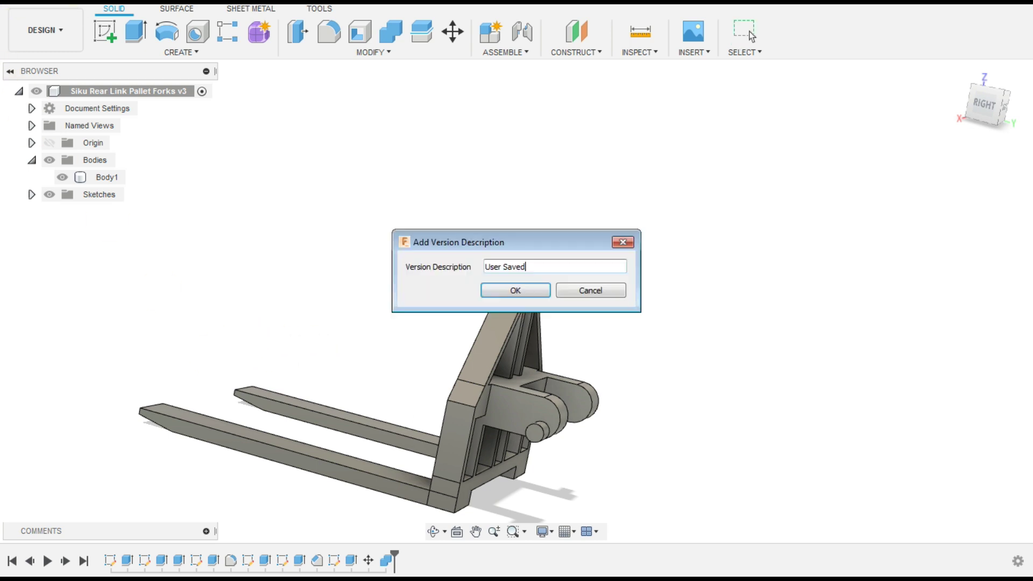
click(532, 295)
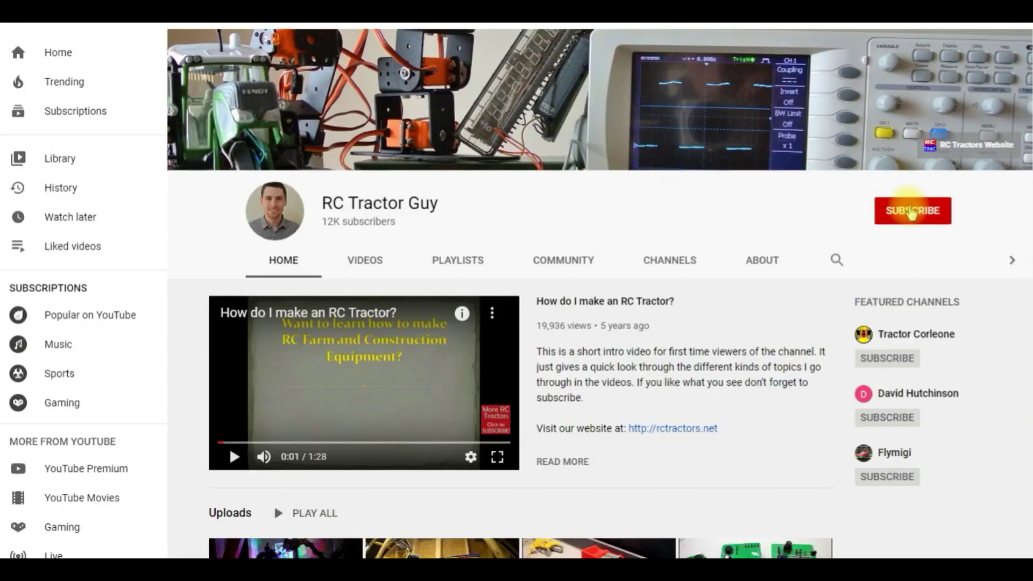
Subscribe to the RC Tractor Guy channel on YouTube and set its notifications to All
click(911, 213)
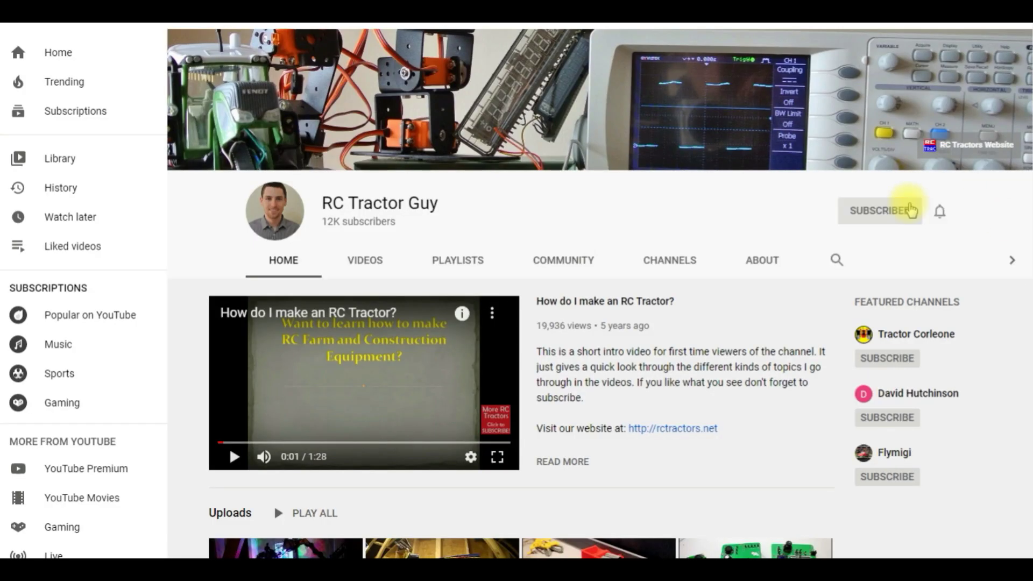
click(938, 215)
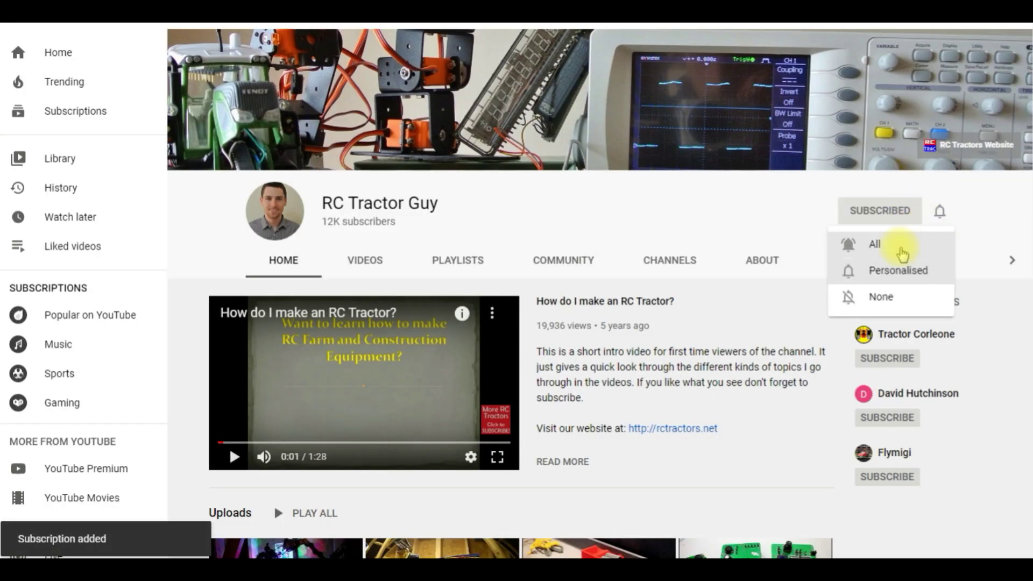
click(896, 248)
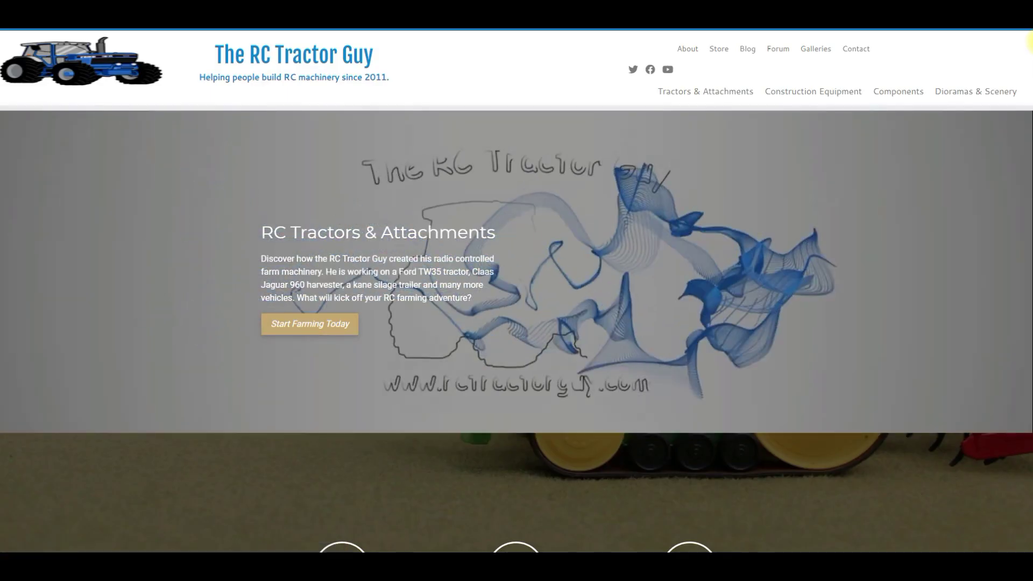
Look through The RC Tractor Guy website's home page from the tractor banner to the recommended off-the-shelf RC vehicles
scroll(1031, 43, down, 1)
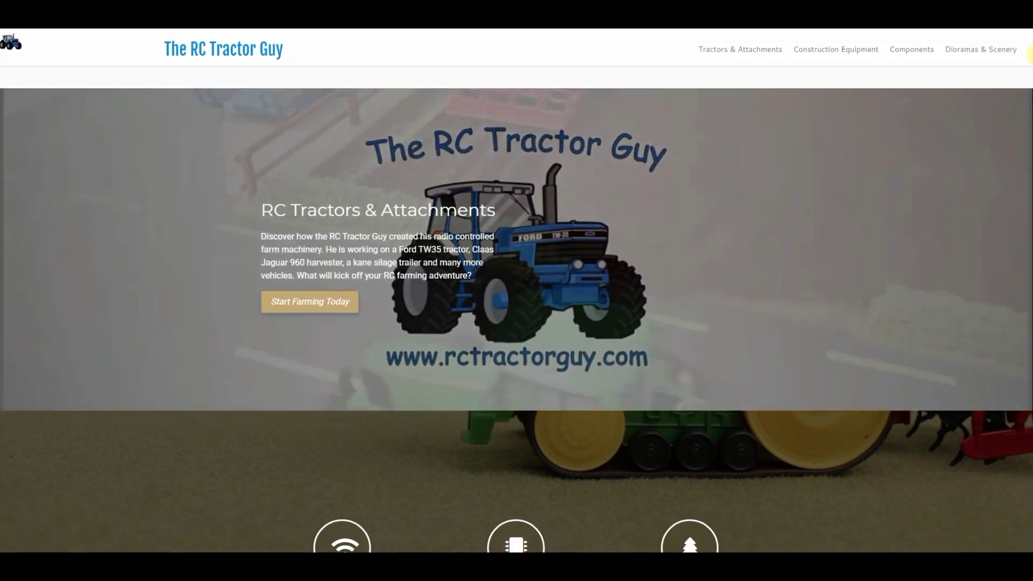
scroll(1030, 54, down, 3)
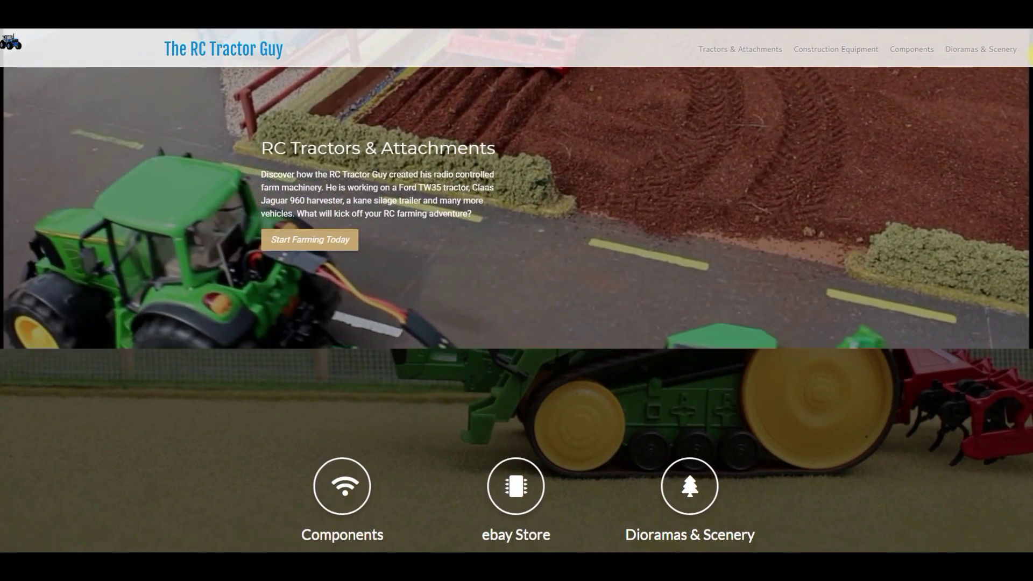
scroll(1030, 54, down, 3)
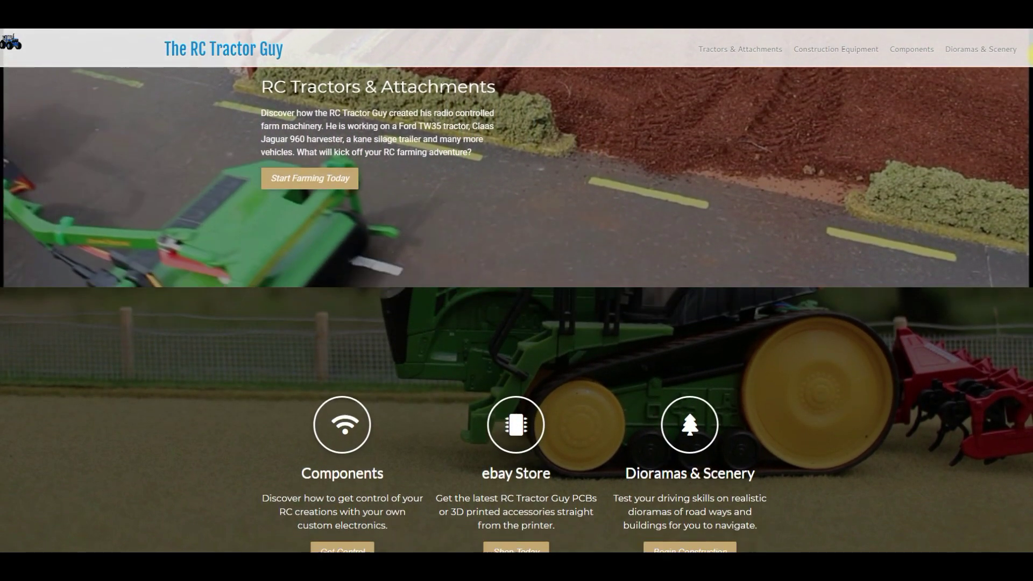
scroll(1030, 53, down, 3)
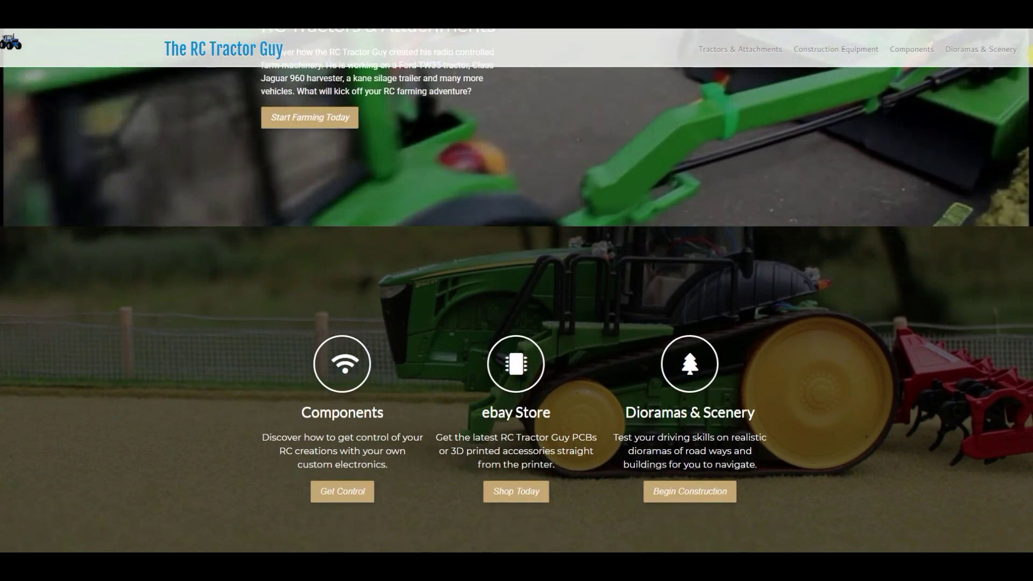
scroll(1029, 54, down, 2)
scroll(516, 322, down, 2)
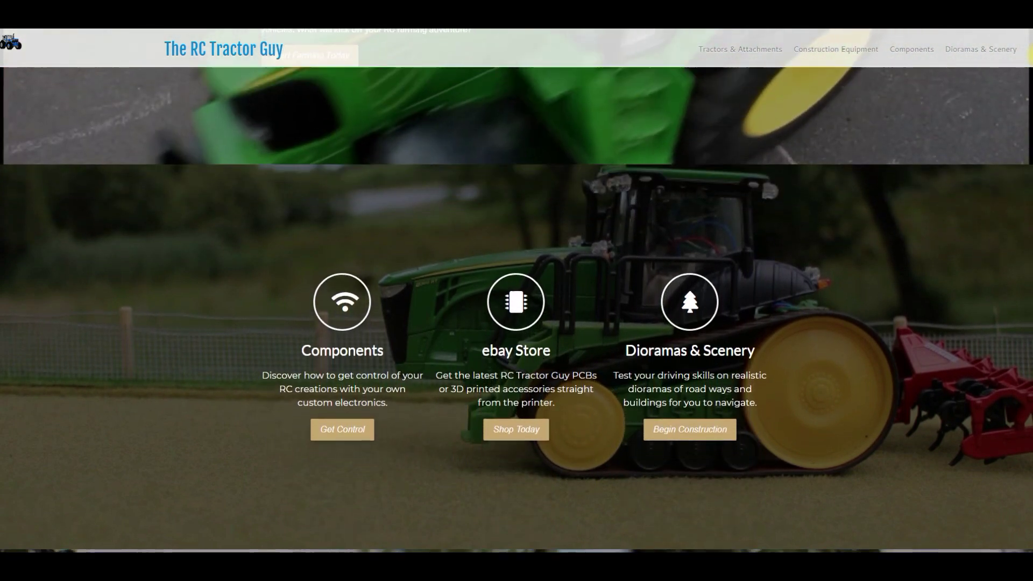
scroll(517, 323, down, 2)
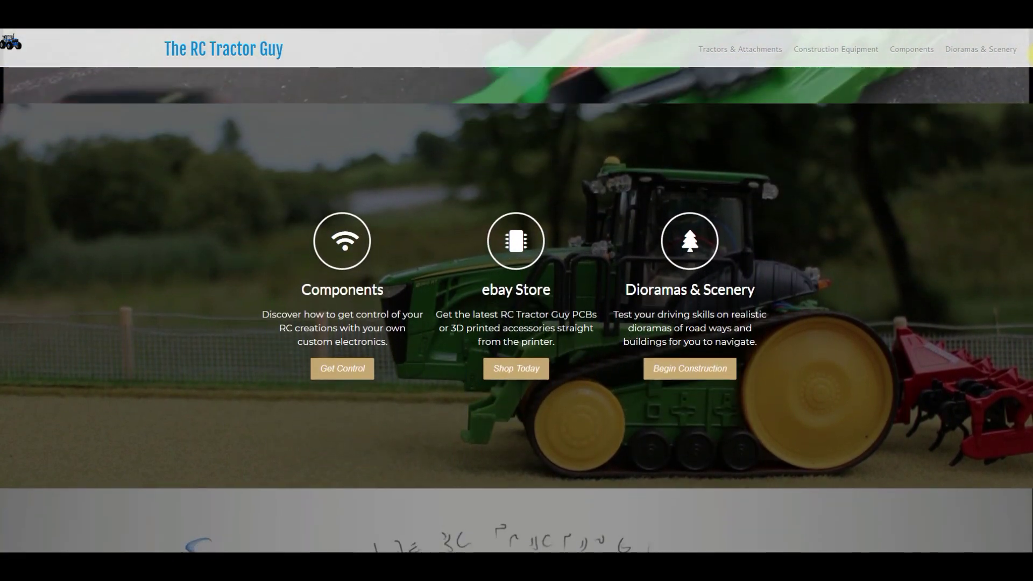
scroll(516, 323, down, 1)
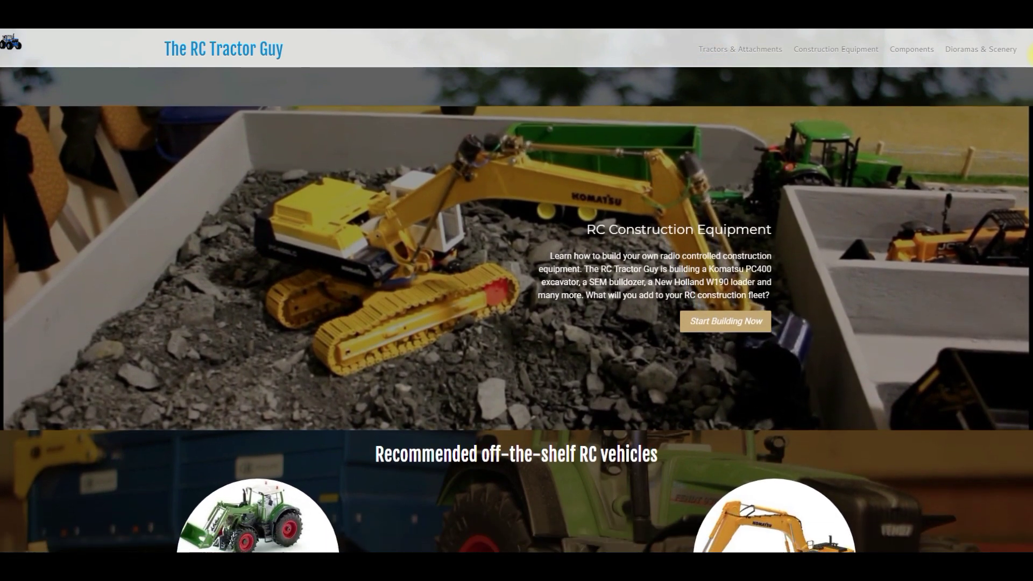
drag(1032, 55, 1031, 69)
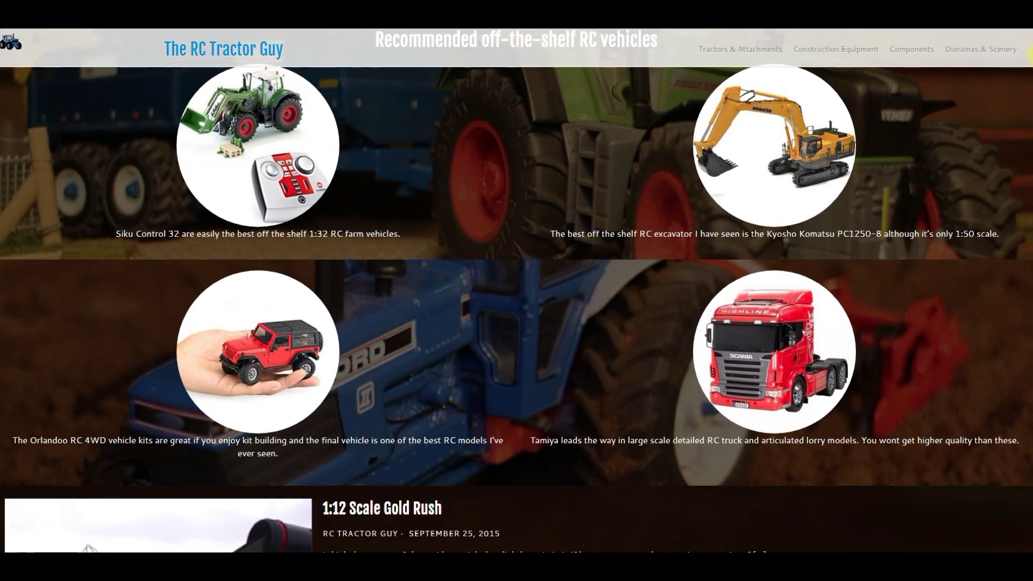